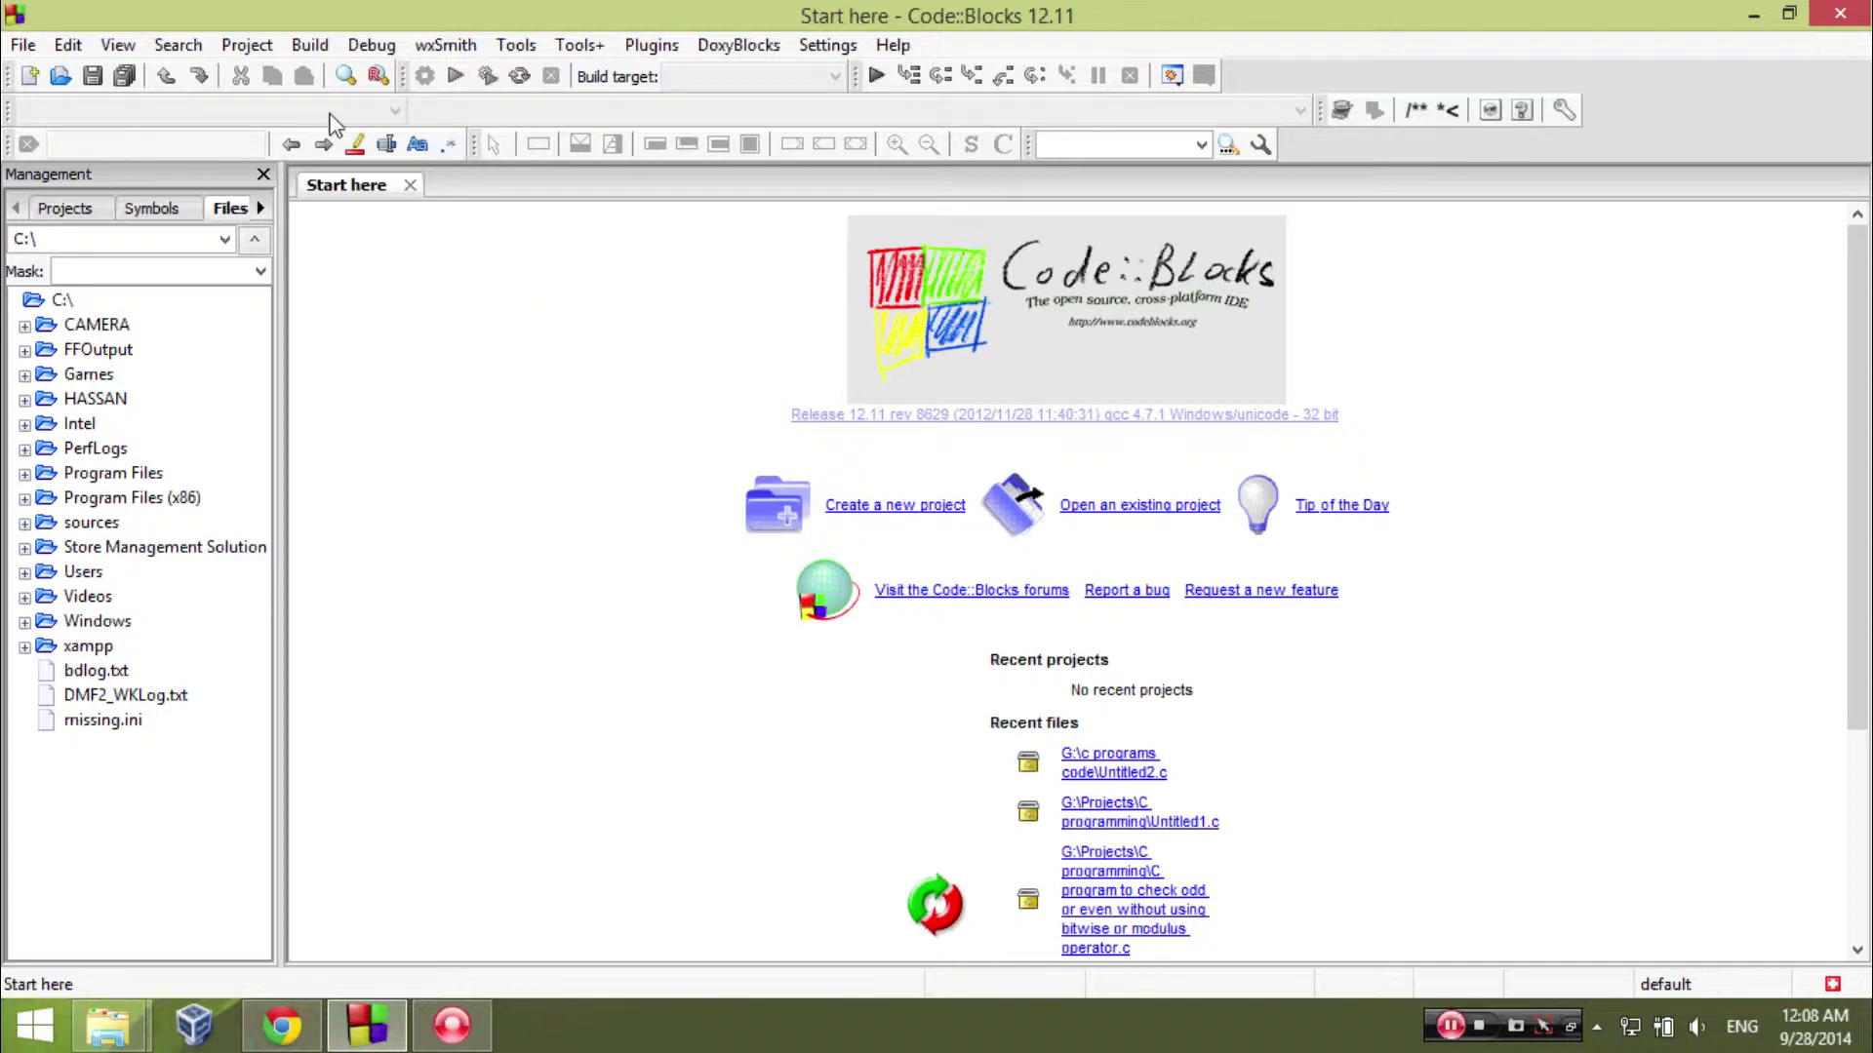
- Create a new empty file and paste in the 27-line factorial-by-function C program
left_click(29, 76)
left_click(159, 92)
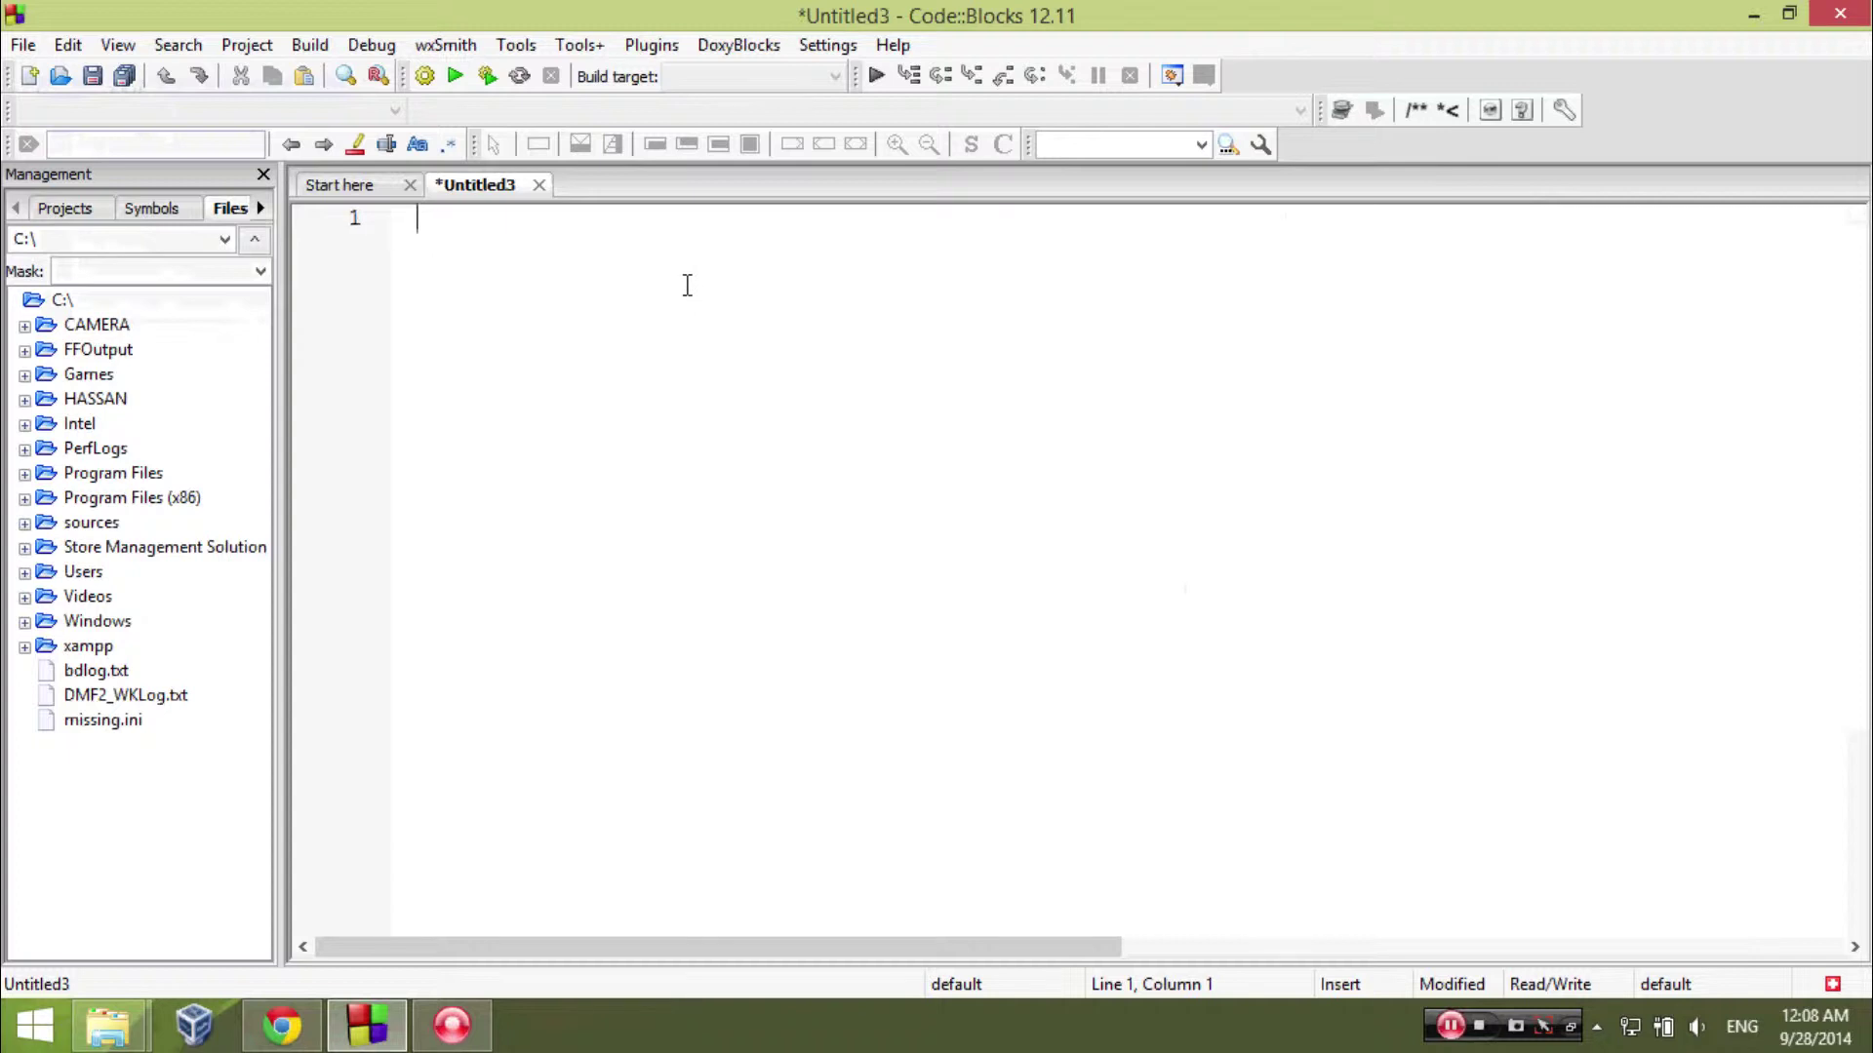
key("ctrl+v")
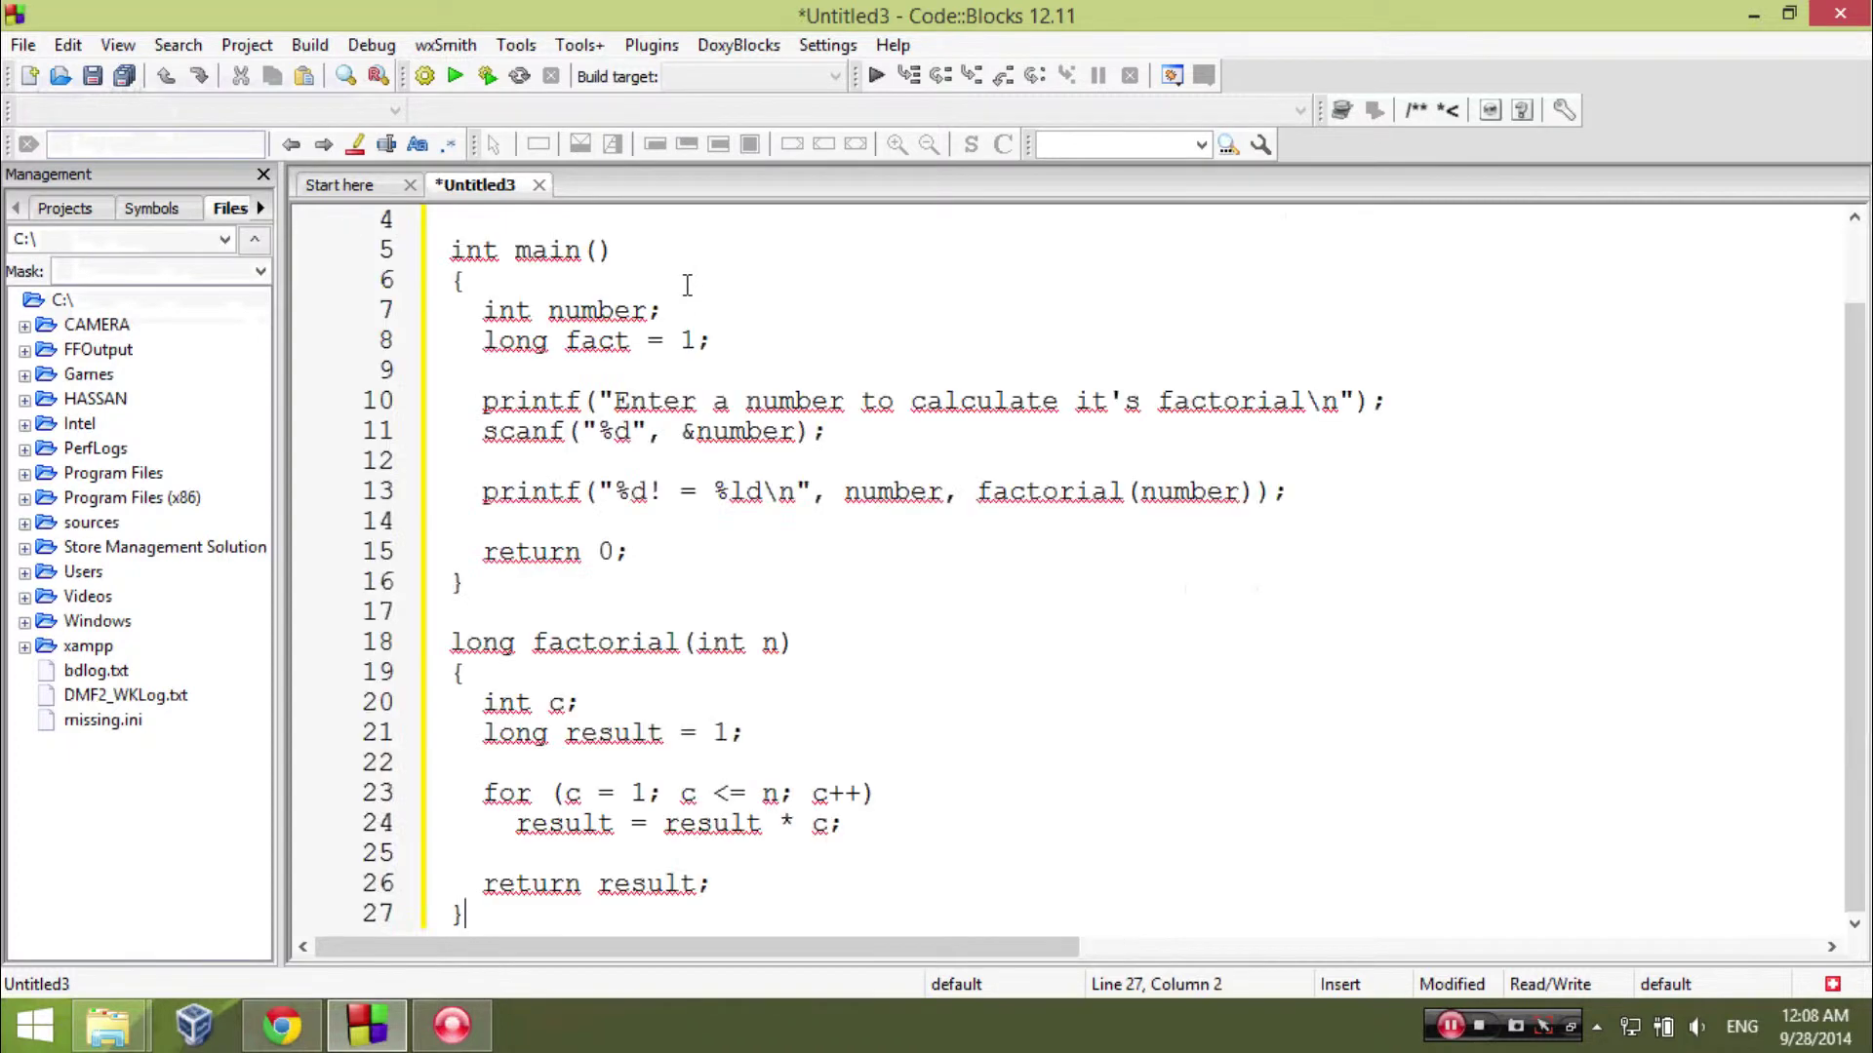
scroll(683, 284, "up", 1)
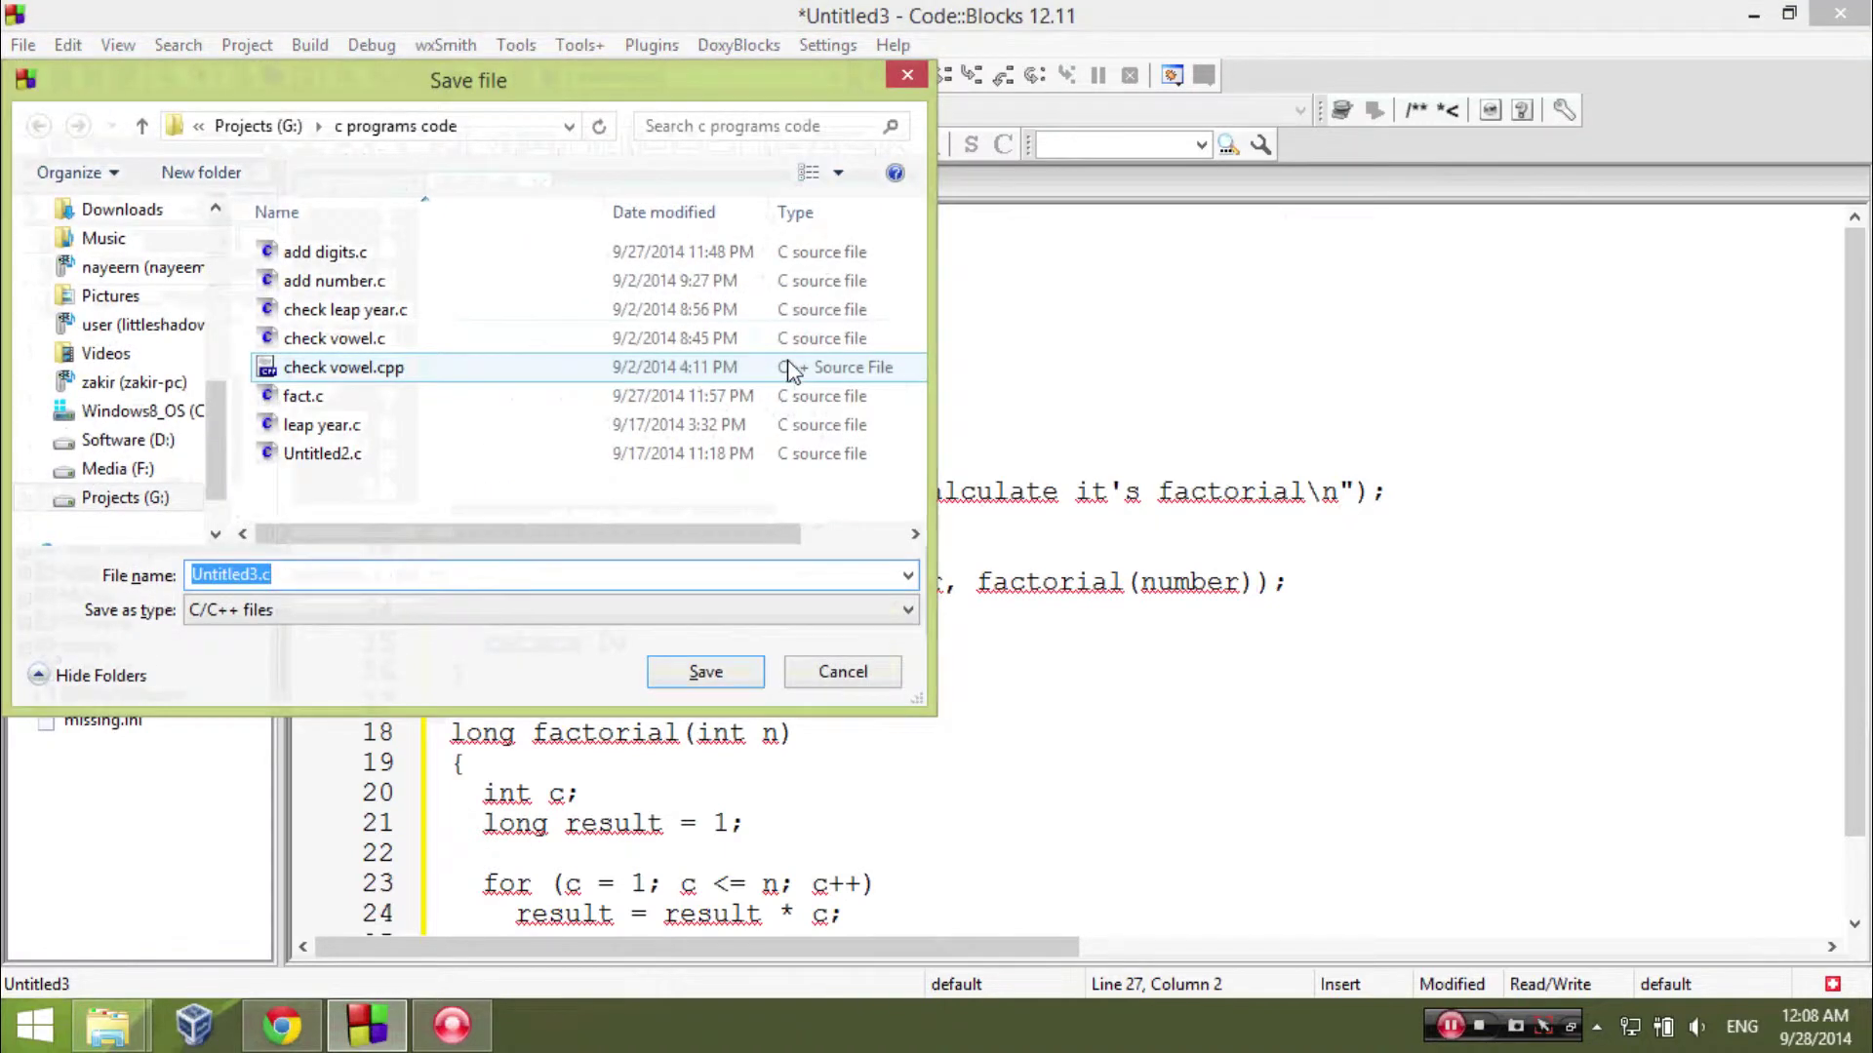
type("factorial us")
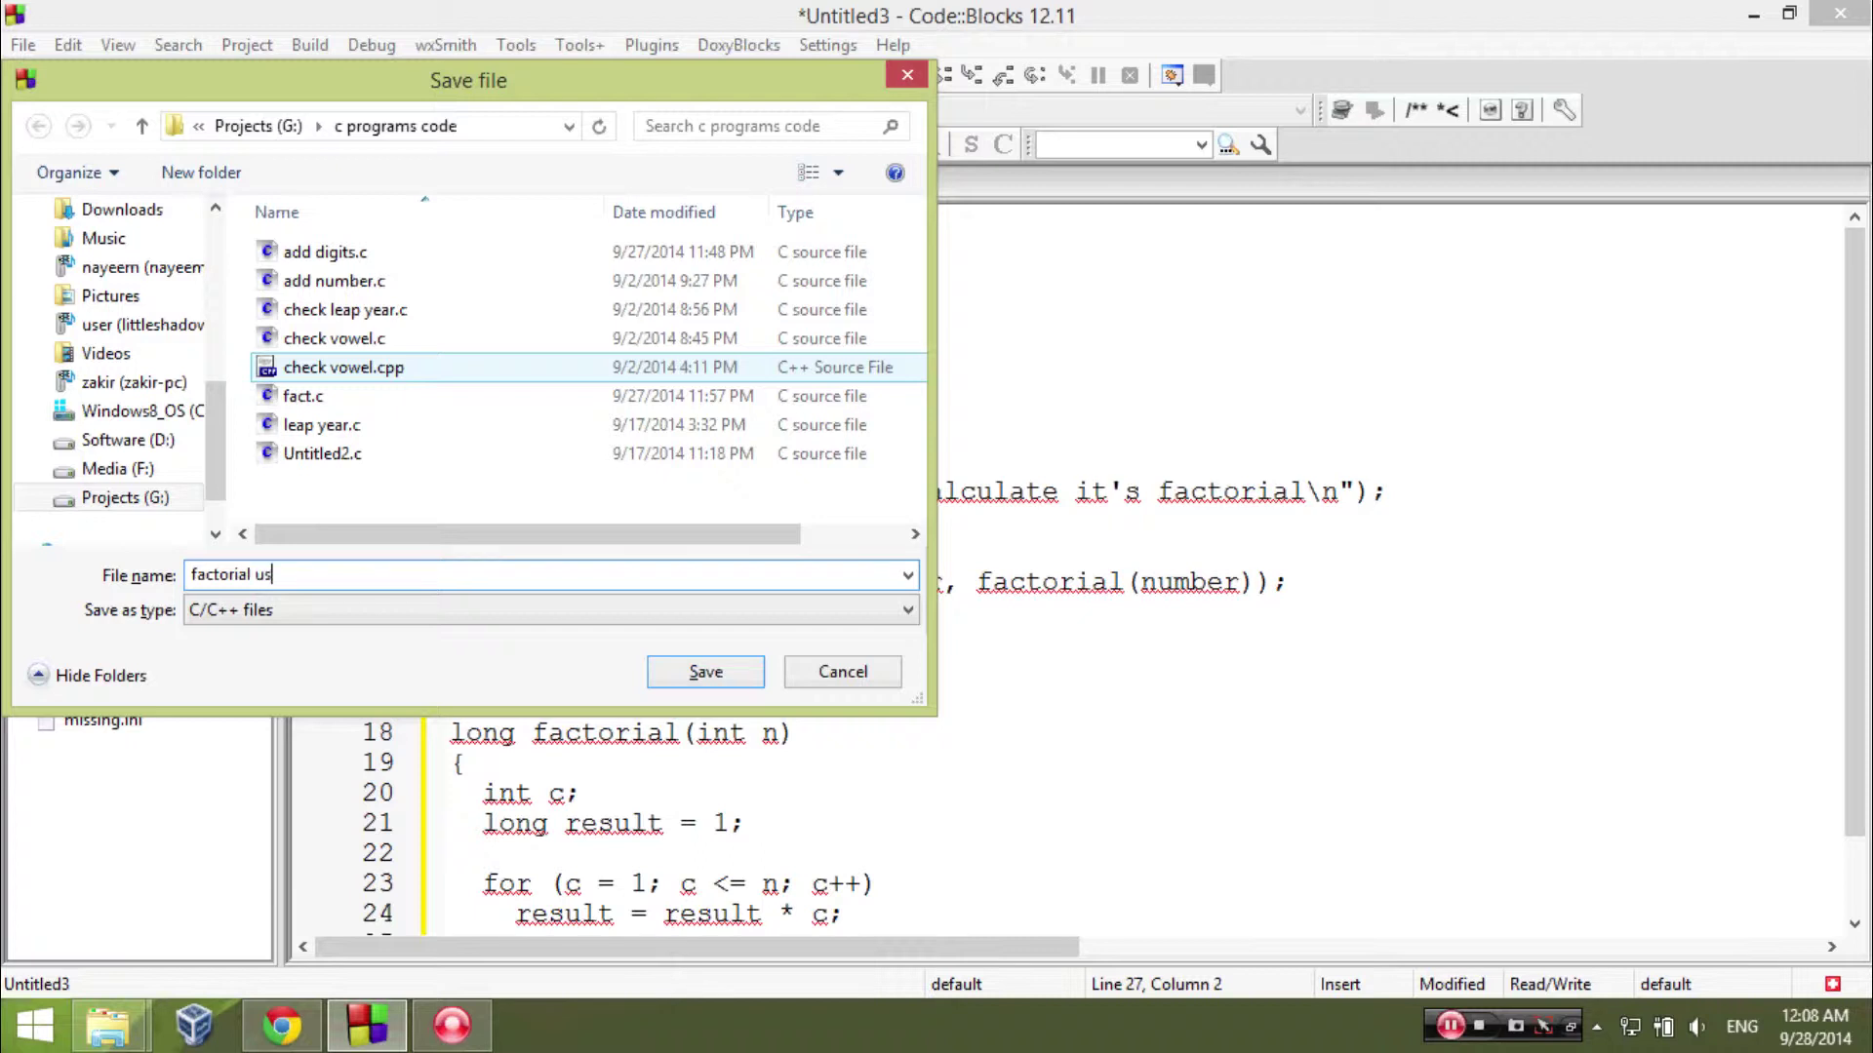
type("ing func")
type("tion")
- Confirm 'factorial using function' as the file name in the Save file dialog
key("Return")
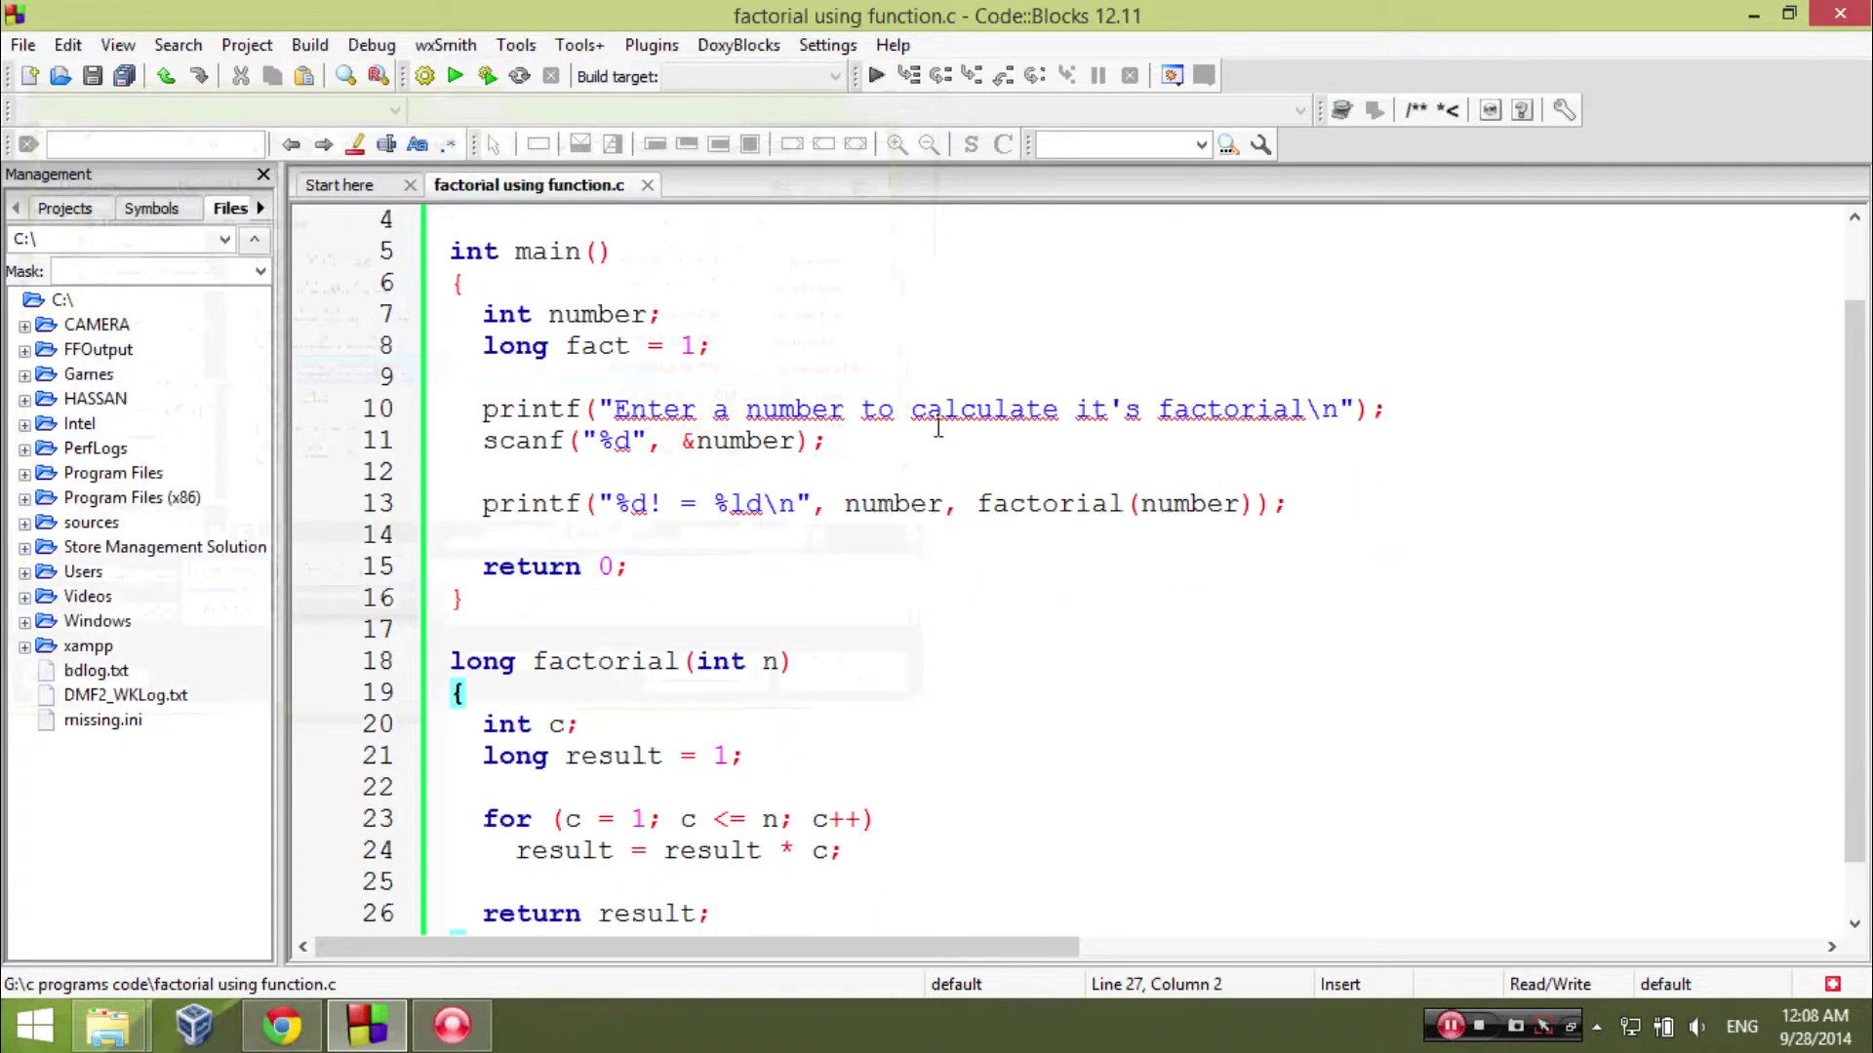
left_click(454, 282)
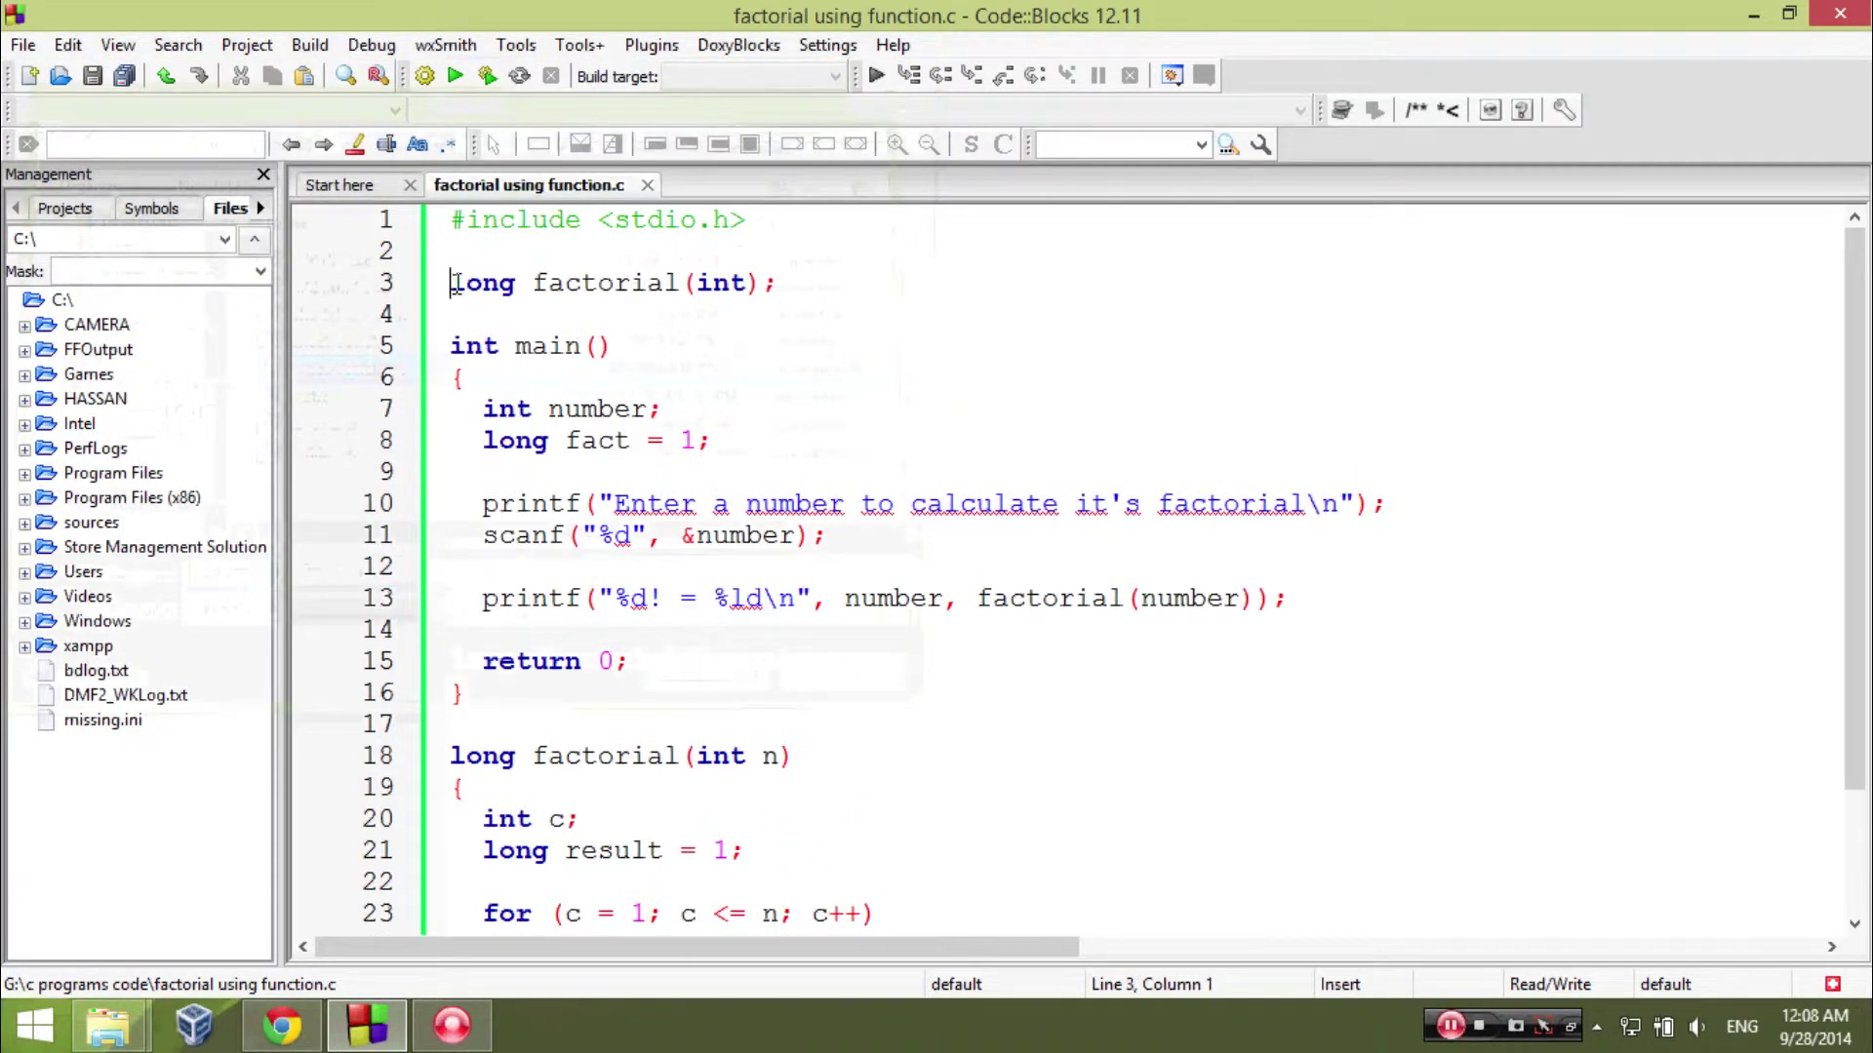
left_click(802, 283)
left_click(591, 324)
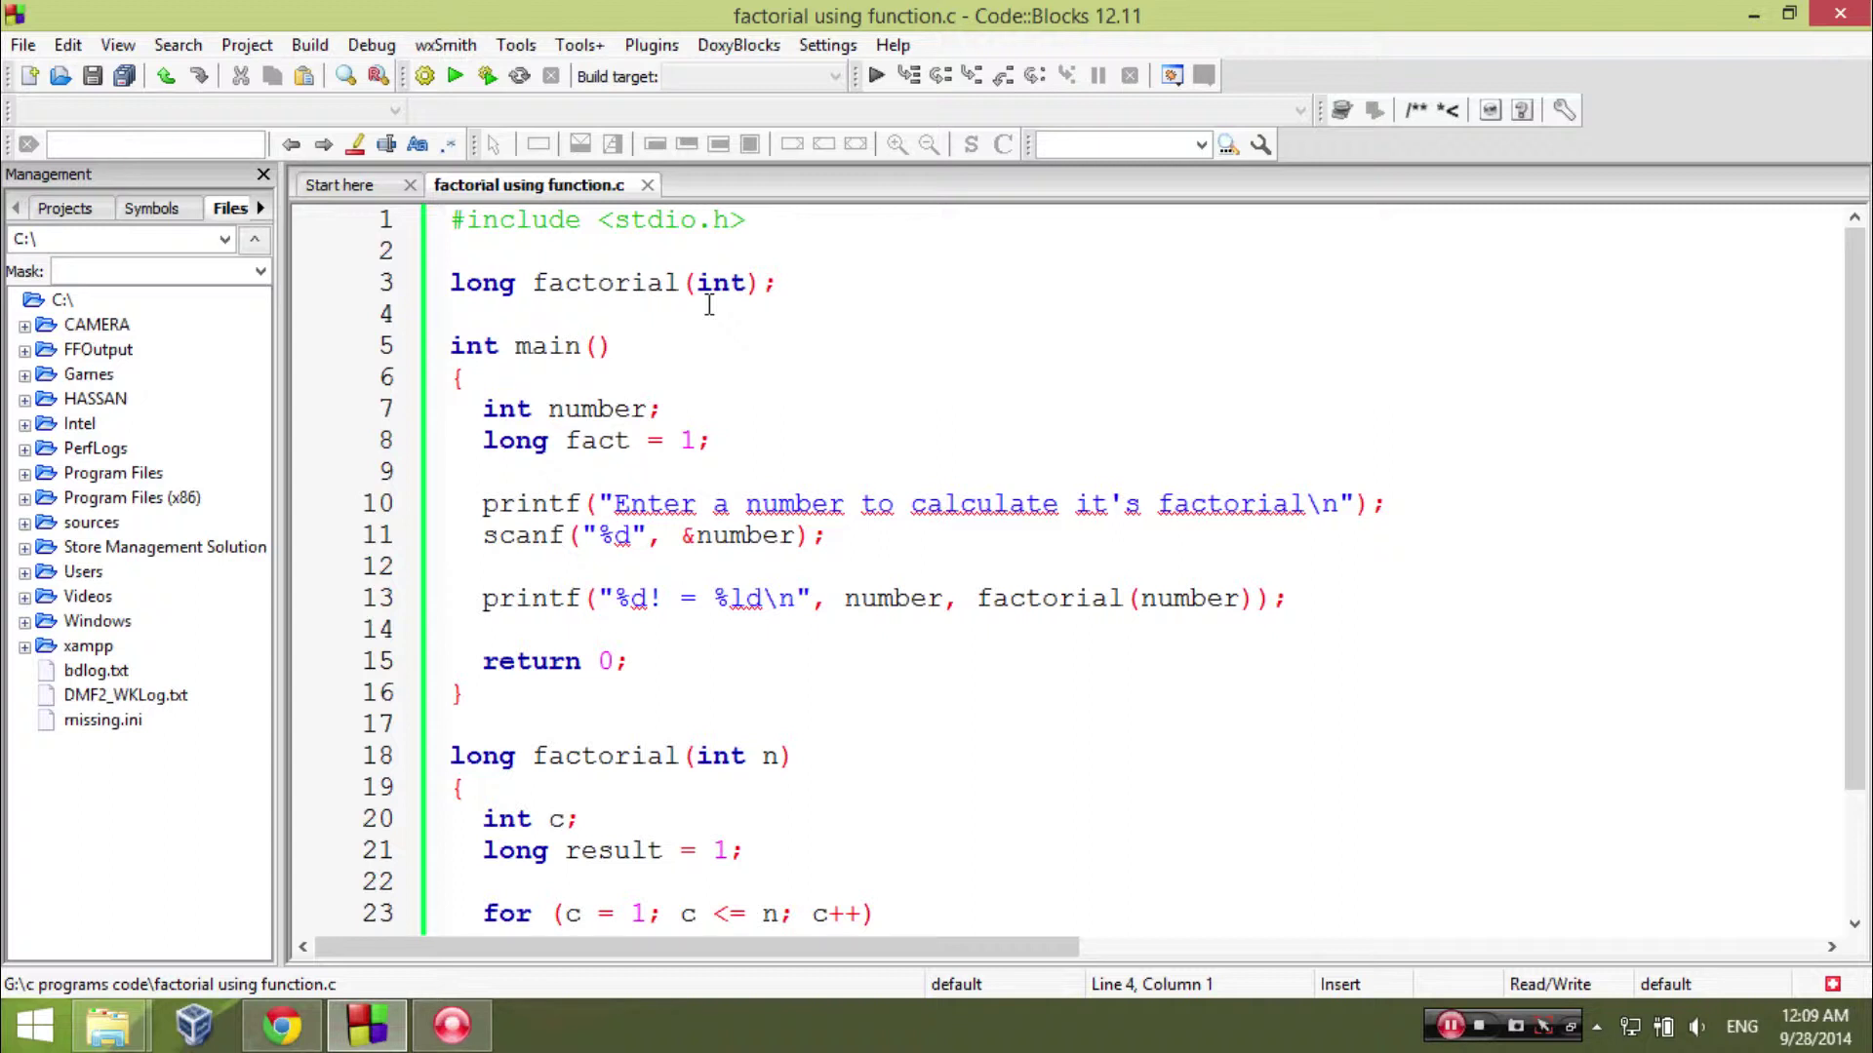
left_click(790, 281)
left_click_drag(537, 283, 747, 282)
double_click(720, 283)
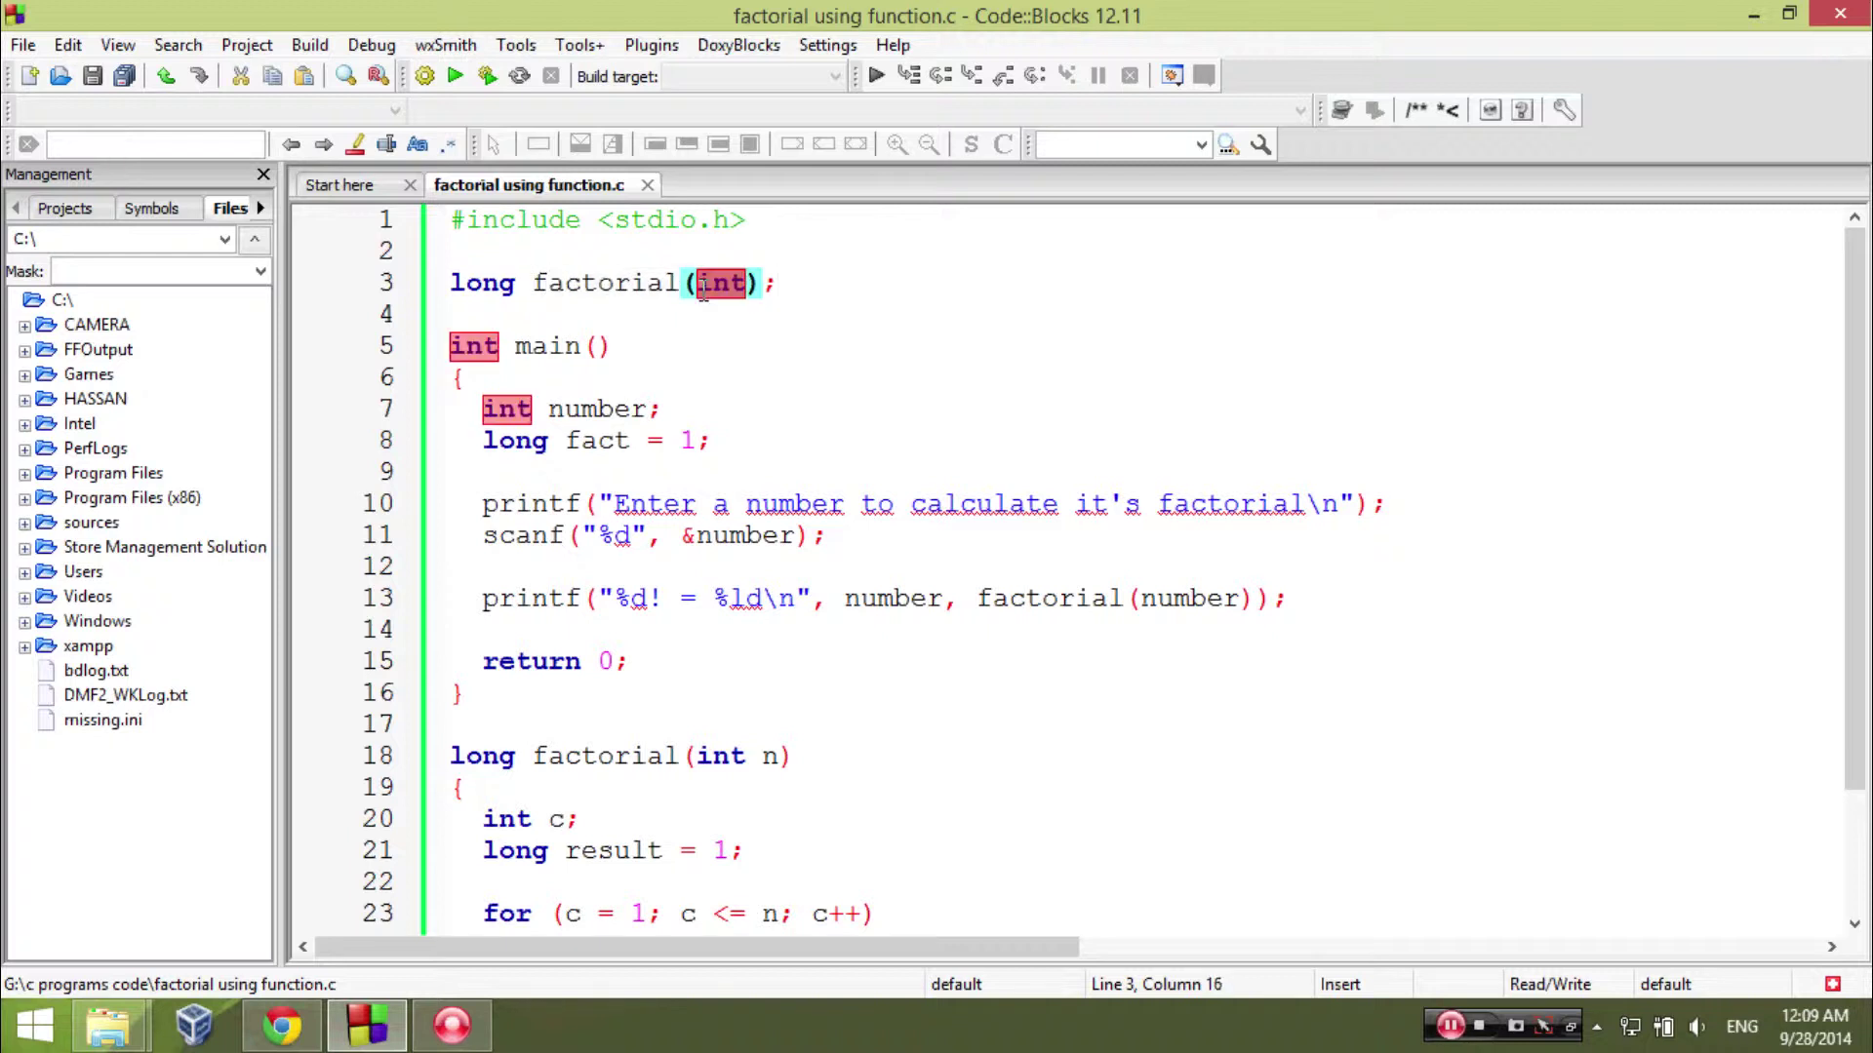
left_click(761, 283)
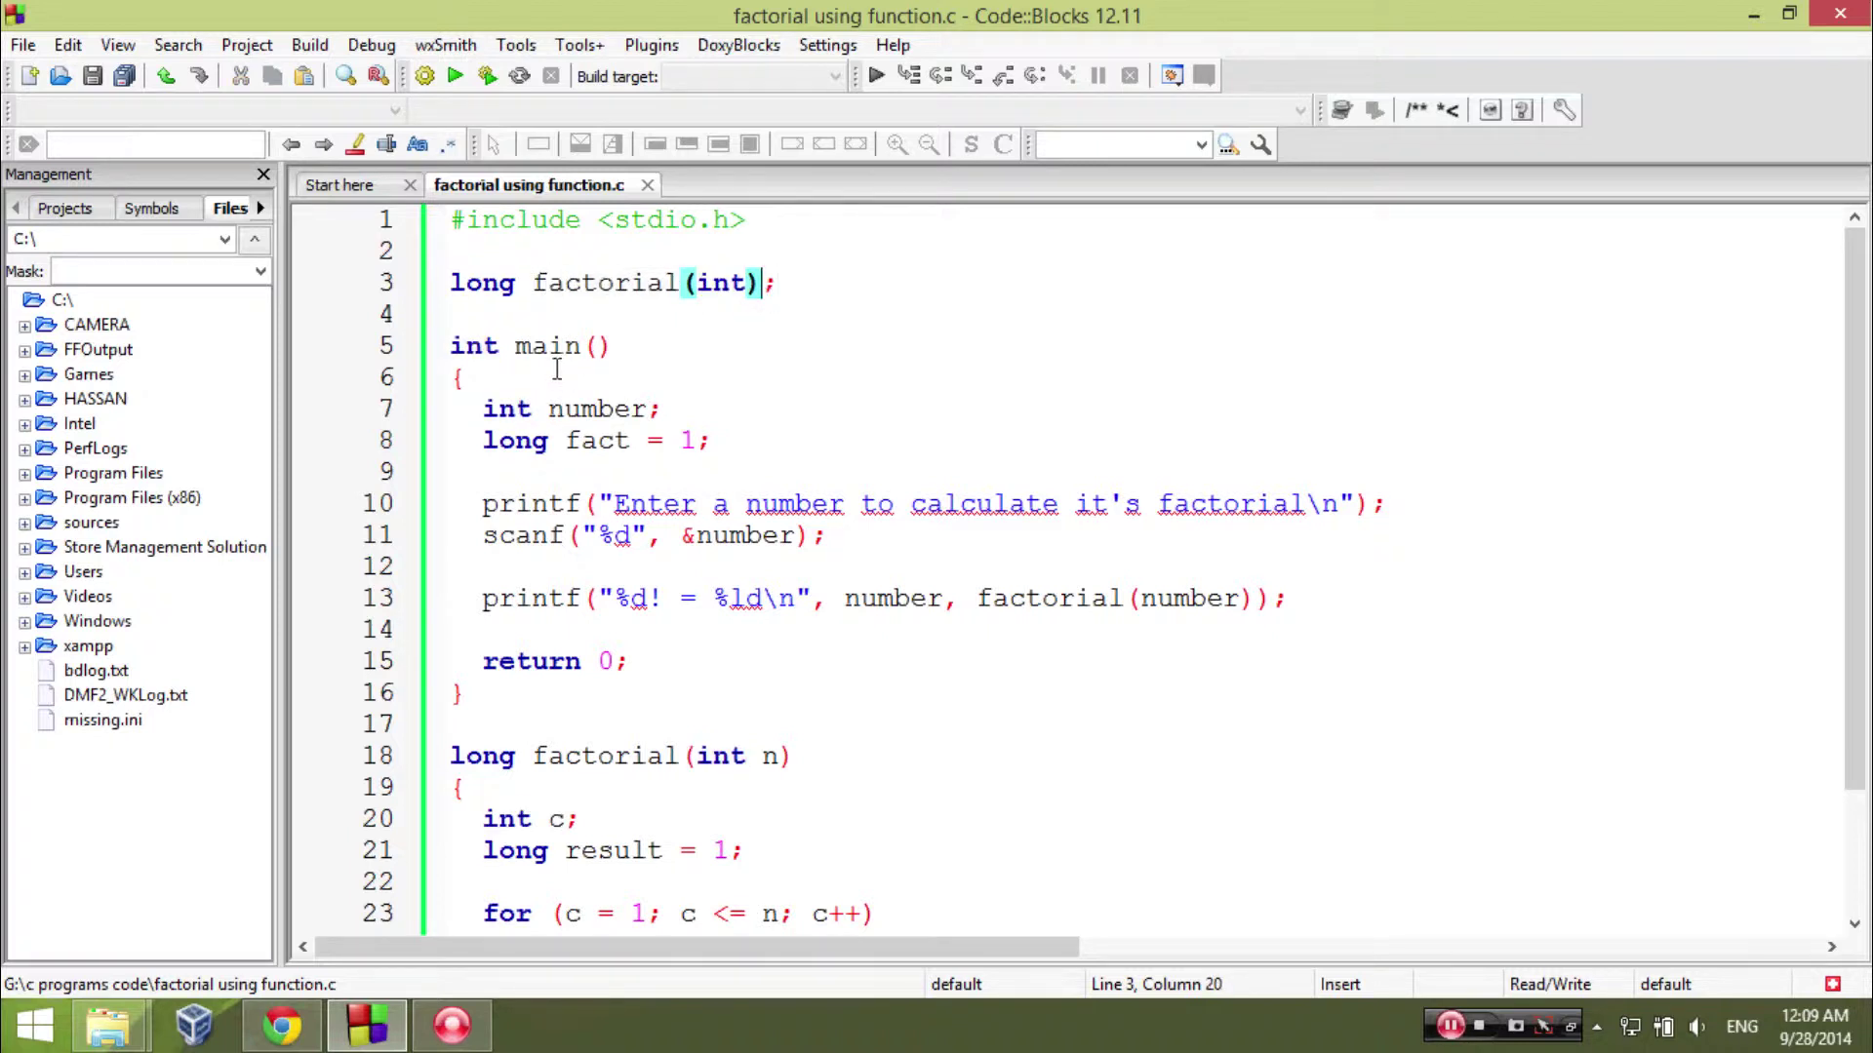
left_click_drag(483, 409, 703, 414)
left_click(707, 417)
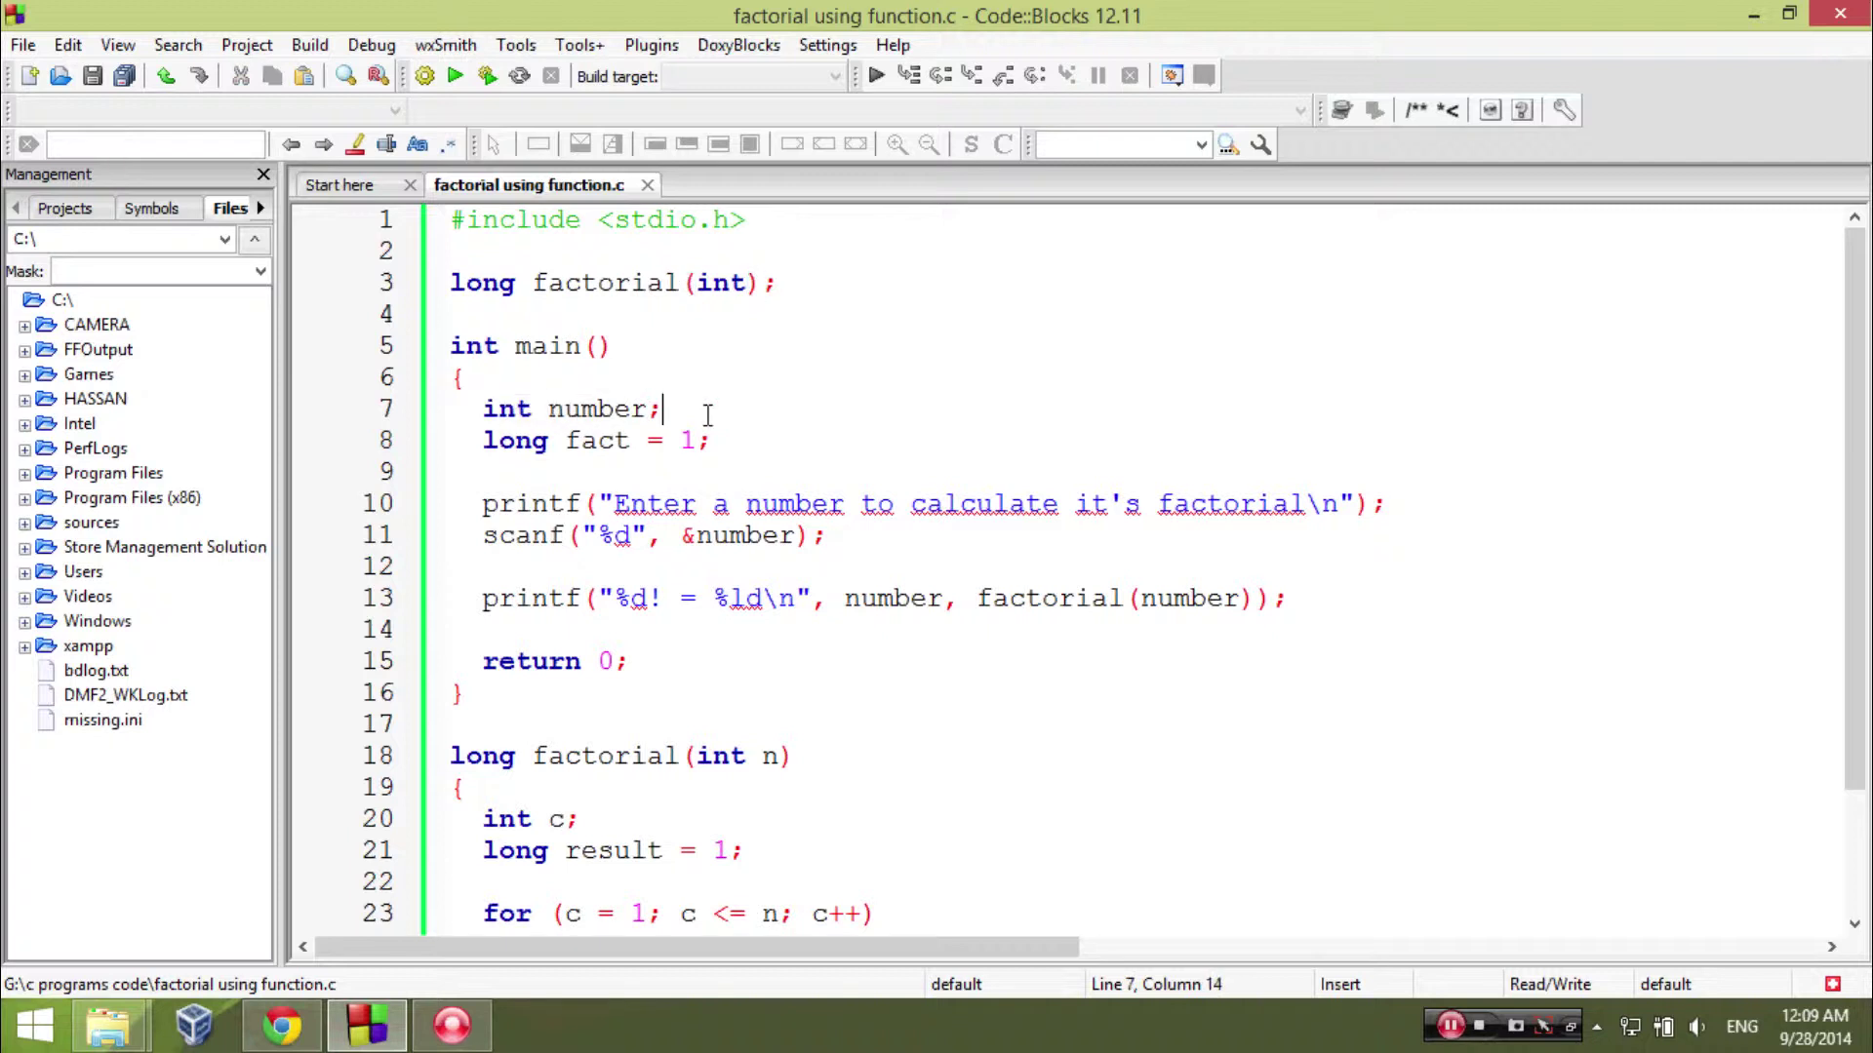
double_click(577, 410)
left_click(501, 409)
left_click_drag(482, 414, 553, 440)
left_click(570, 440)
double_click(595, 440)
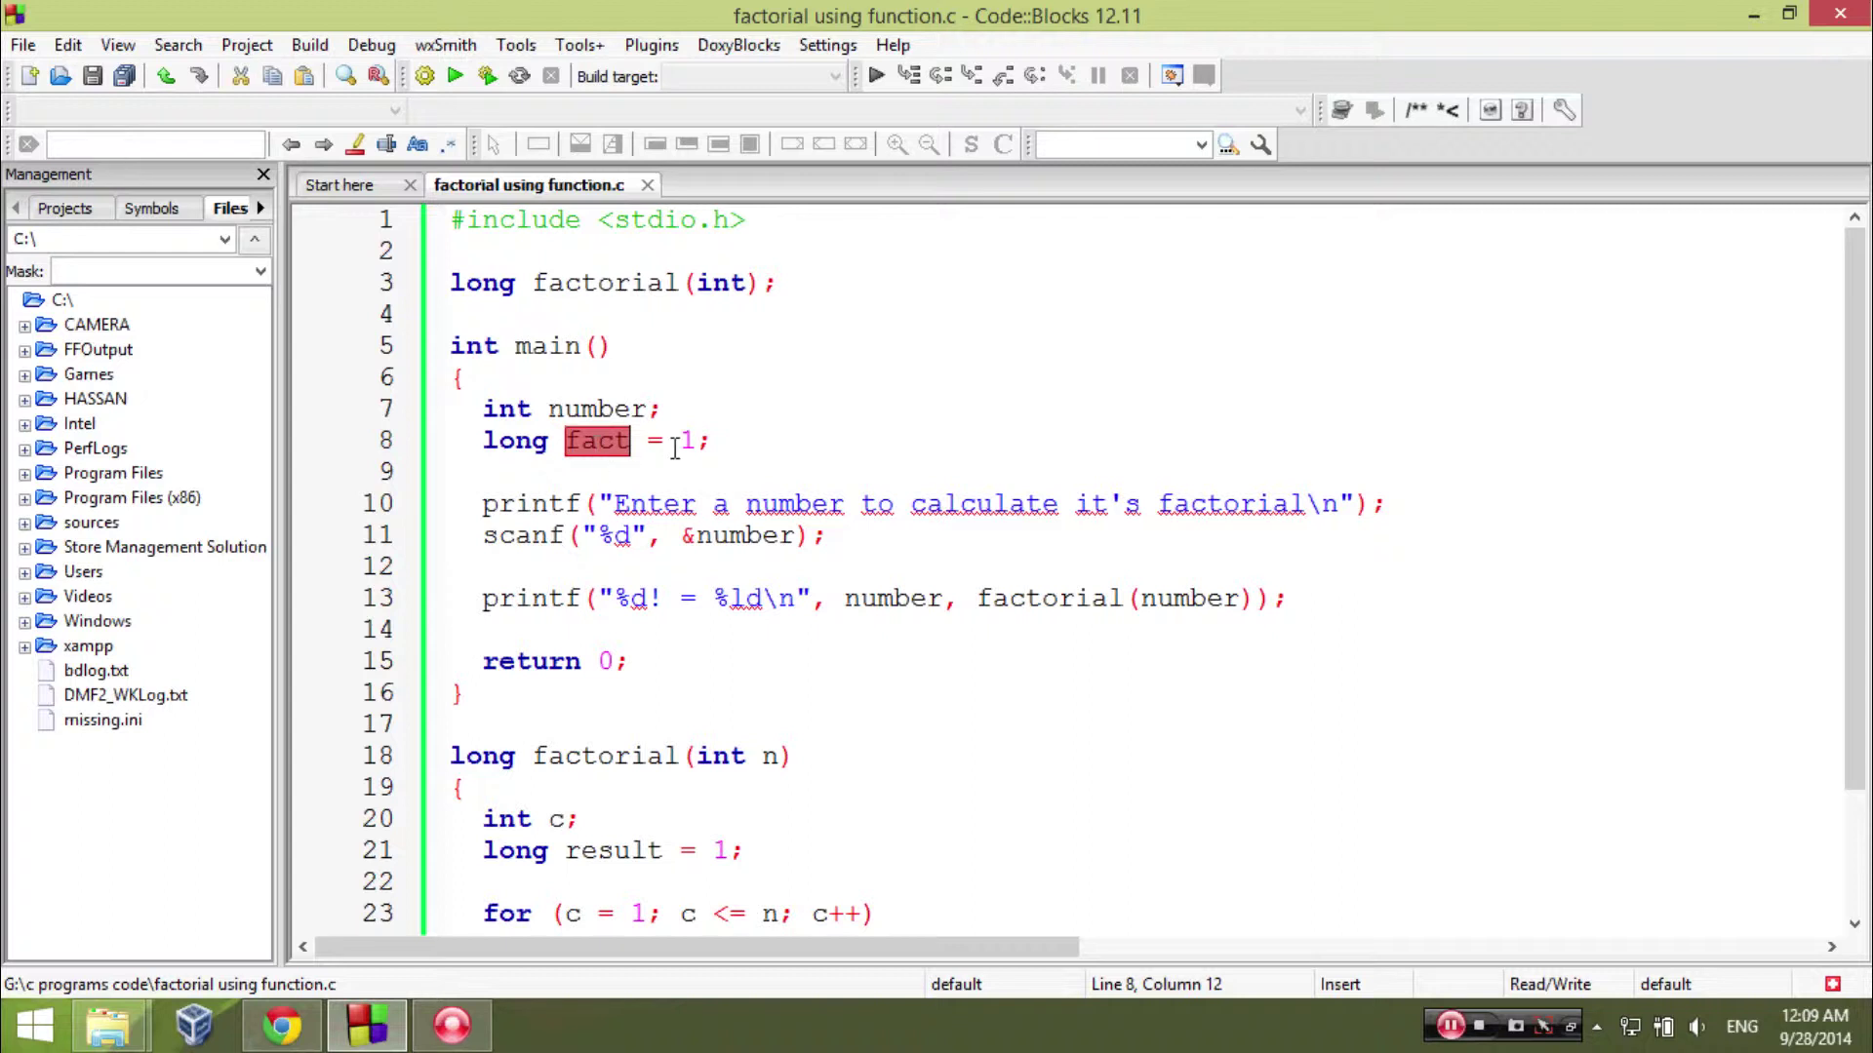
left_click(556, 440)
key("Left")
key("Left")
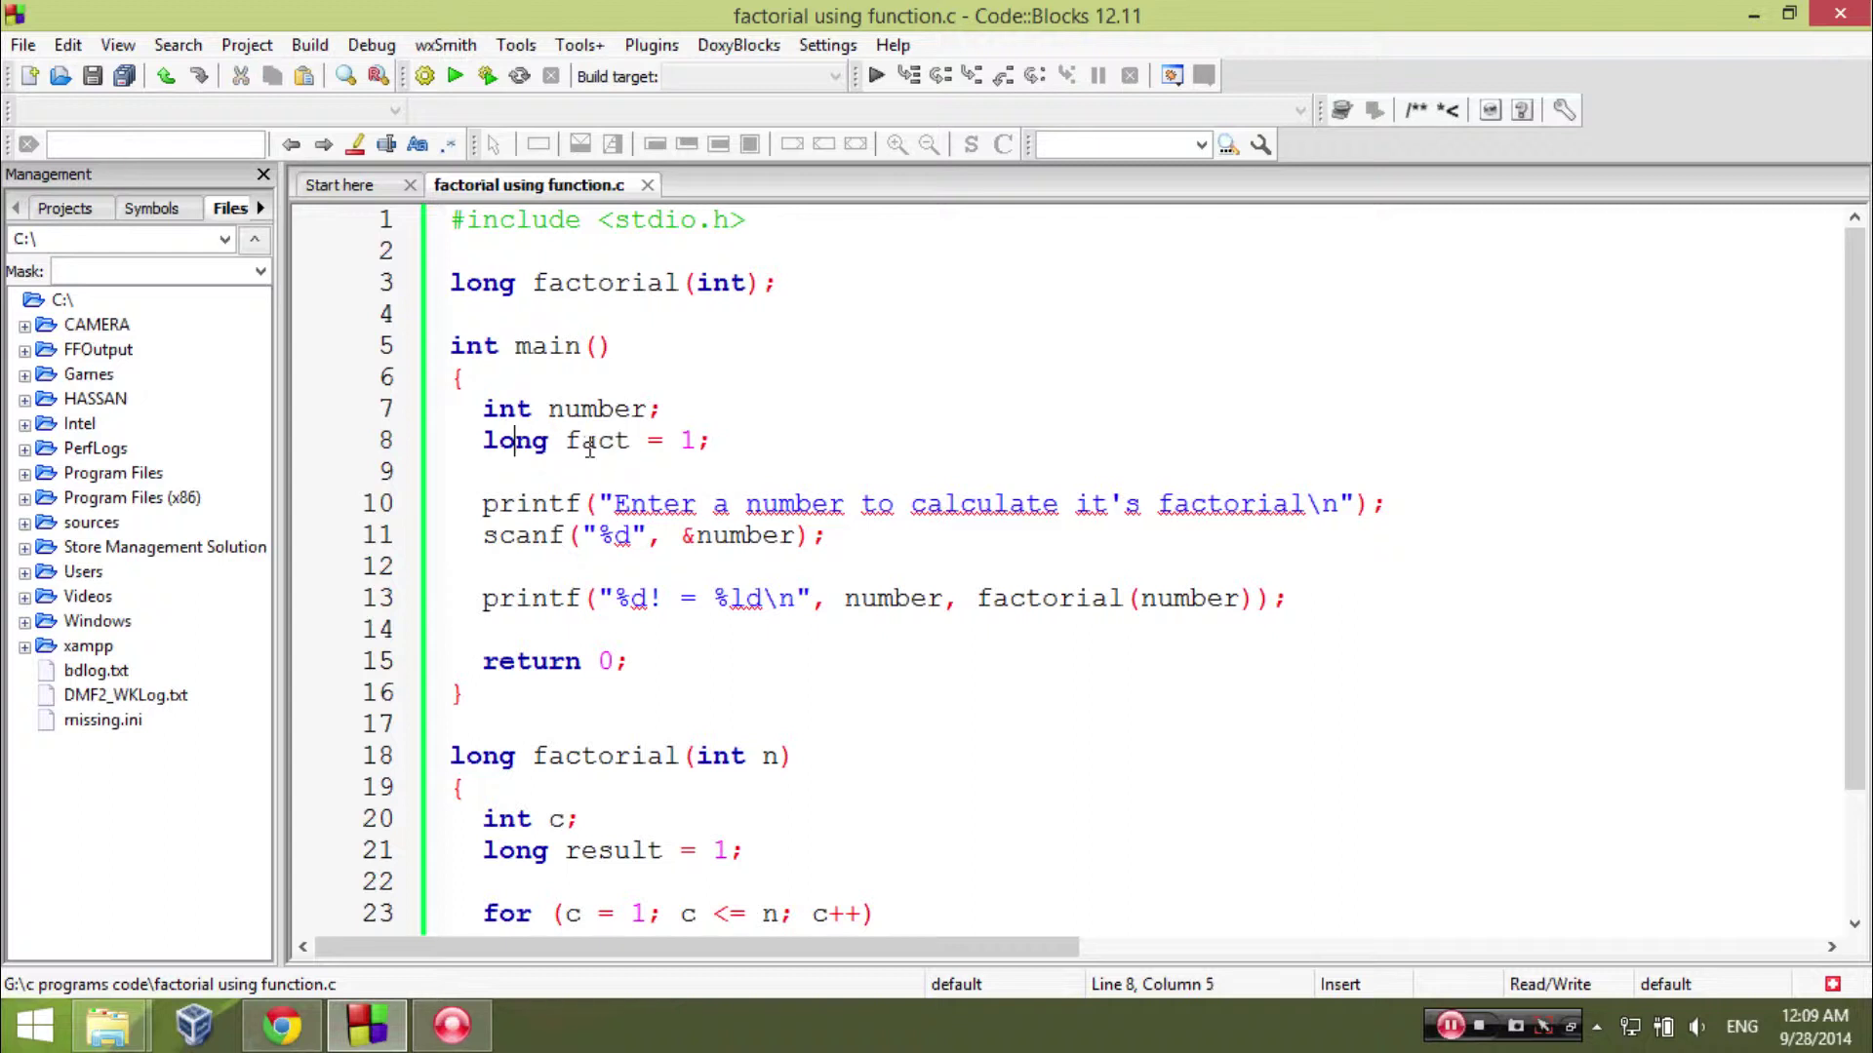
double_click(593, 444)
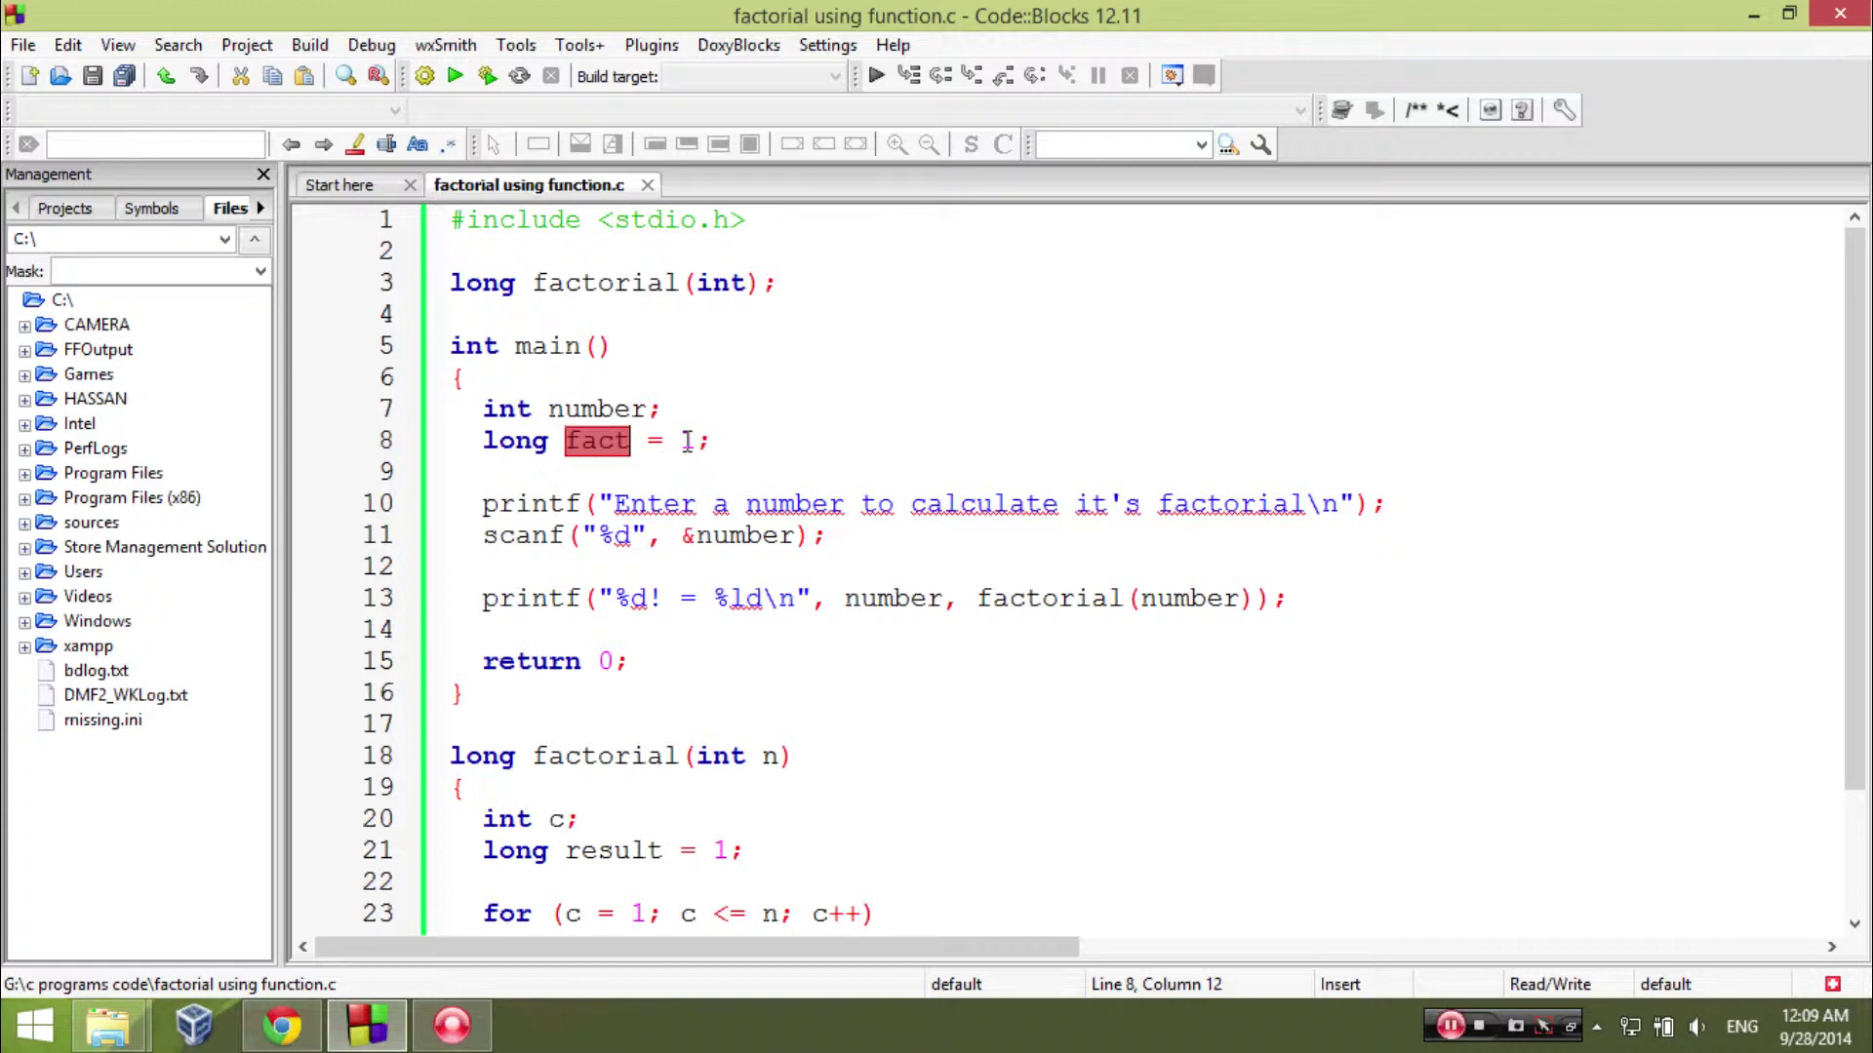
left_click(685, 440)
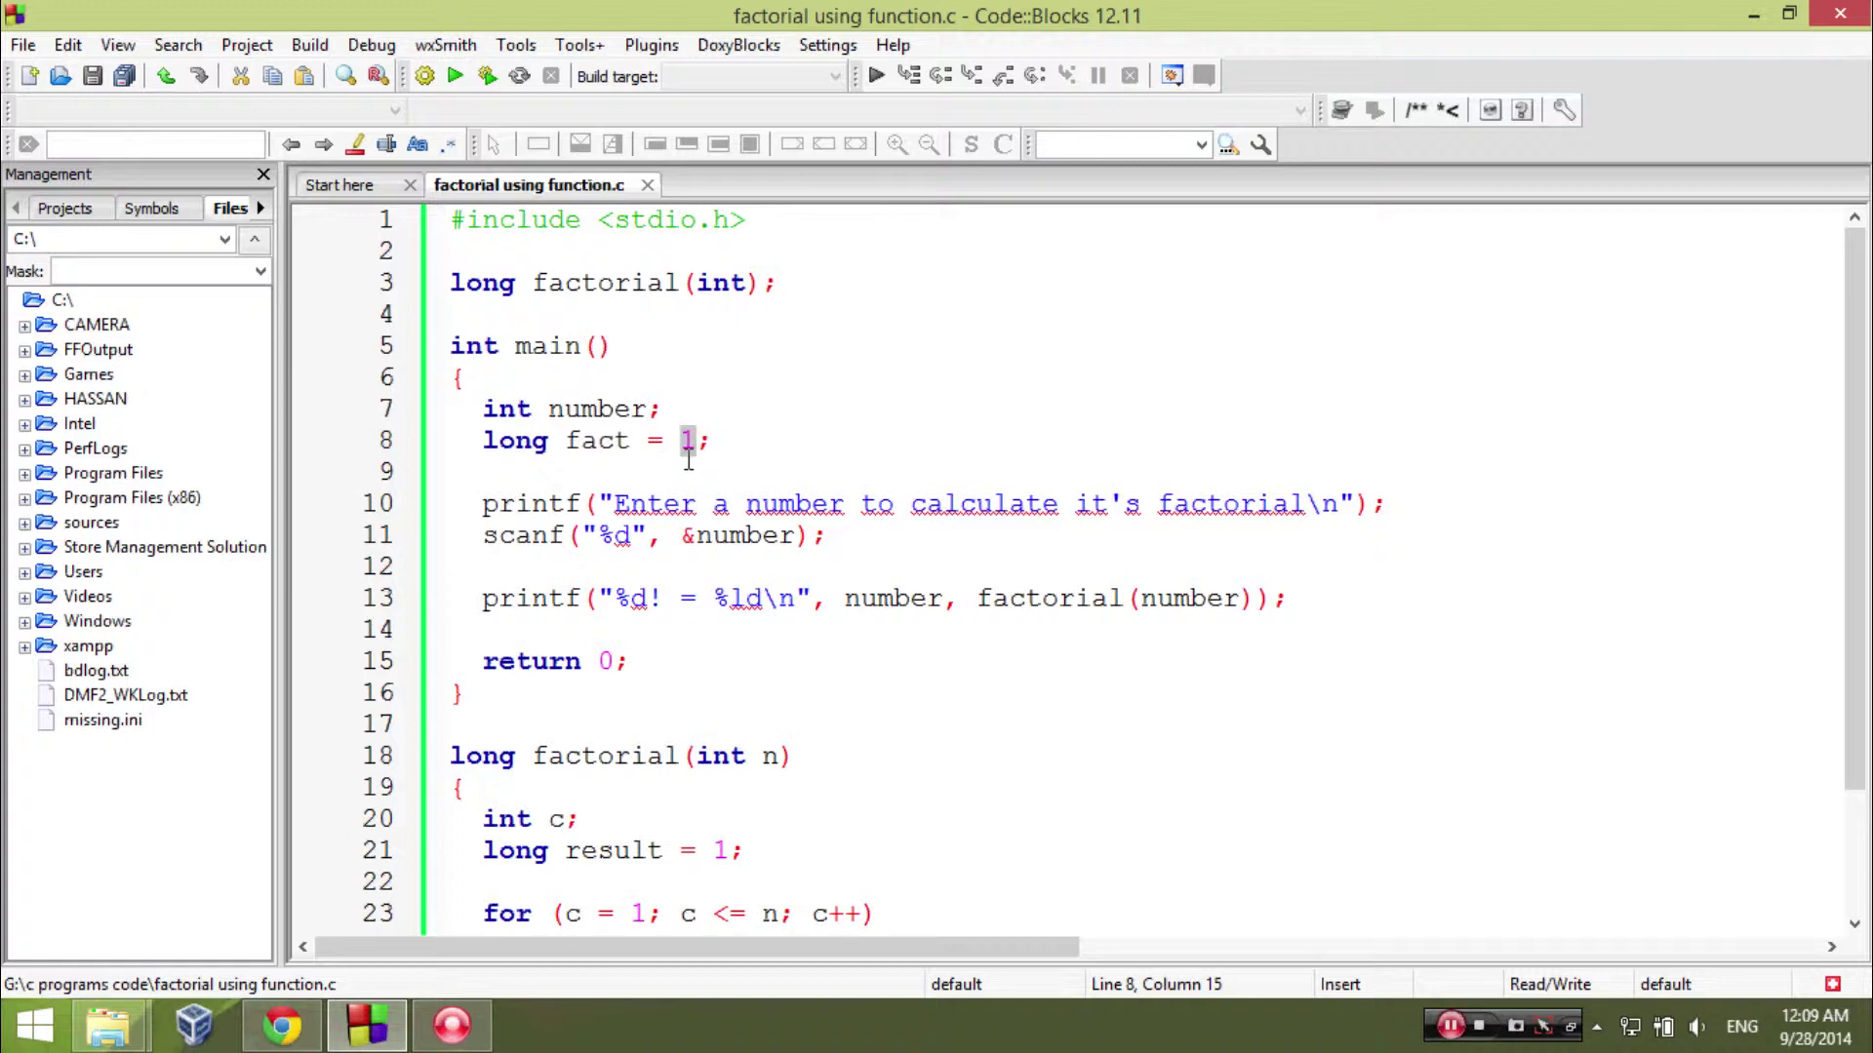
left_click(646, 541)
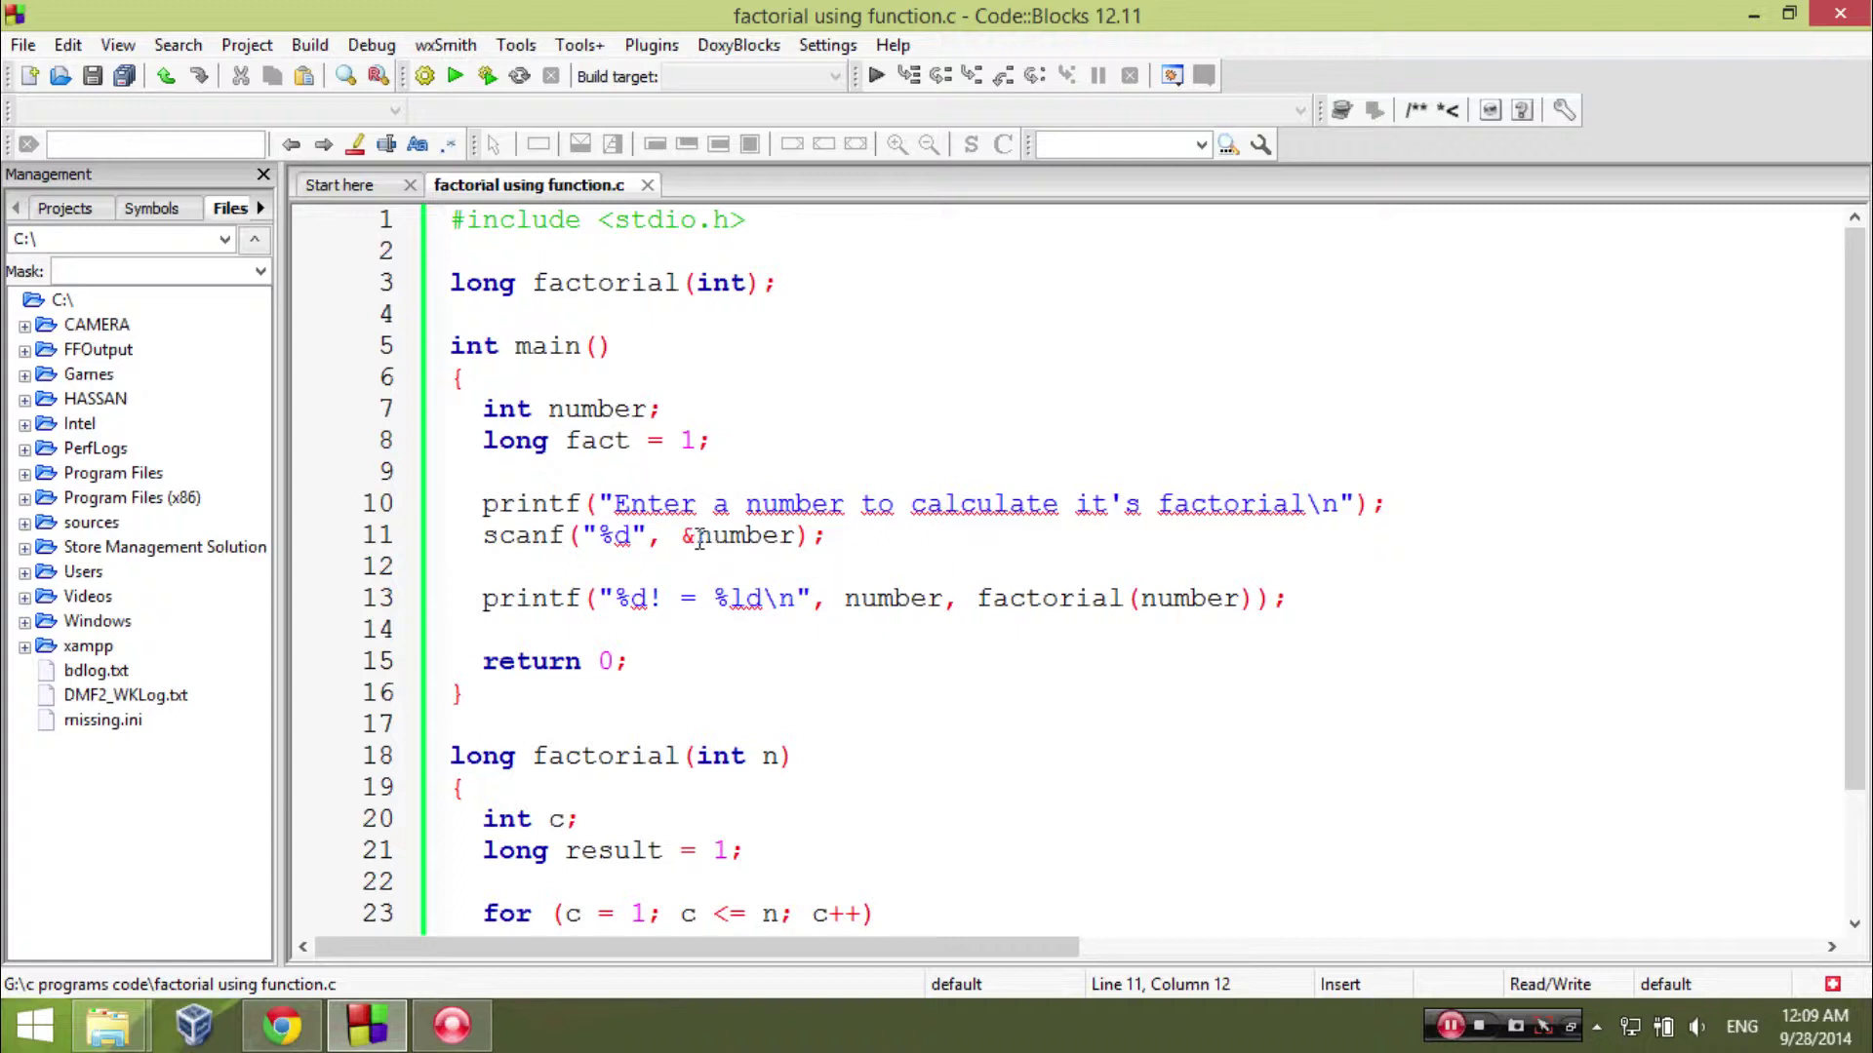
left_click_drag(798, 535, 680, 535)
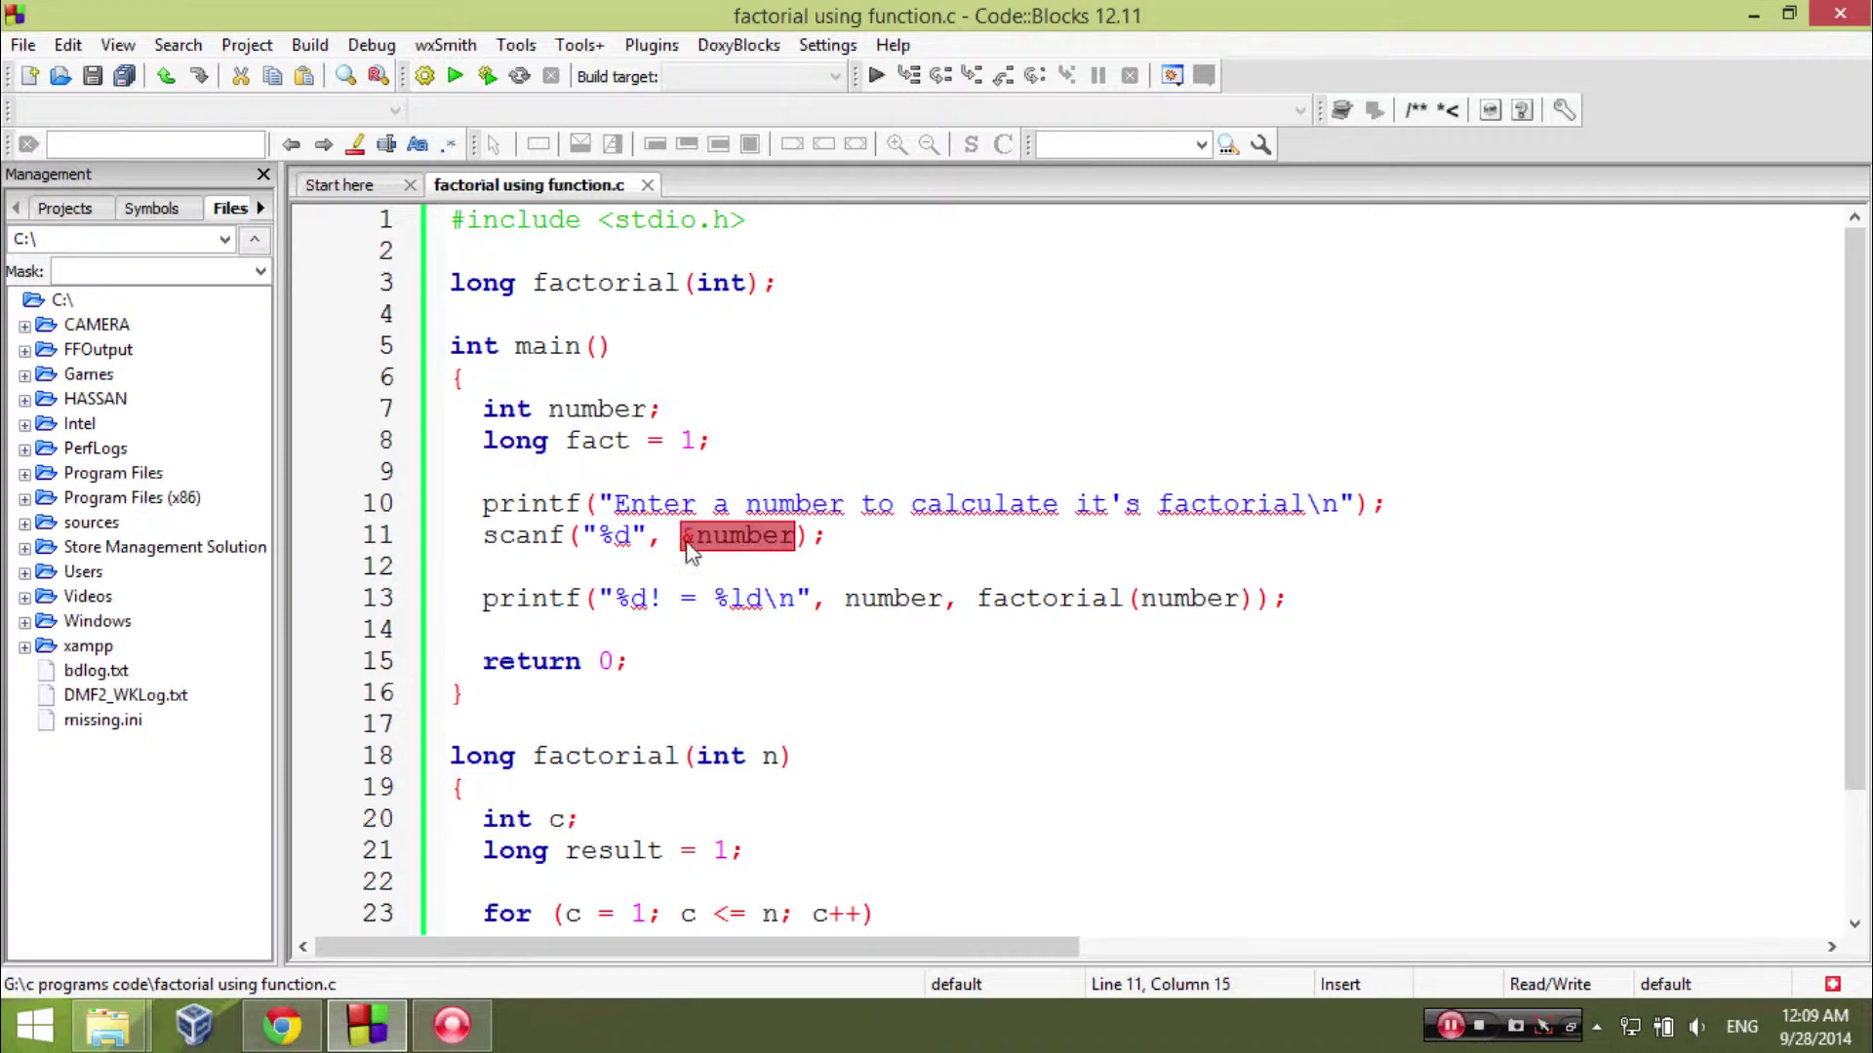
left_click(746, 539)
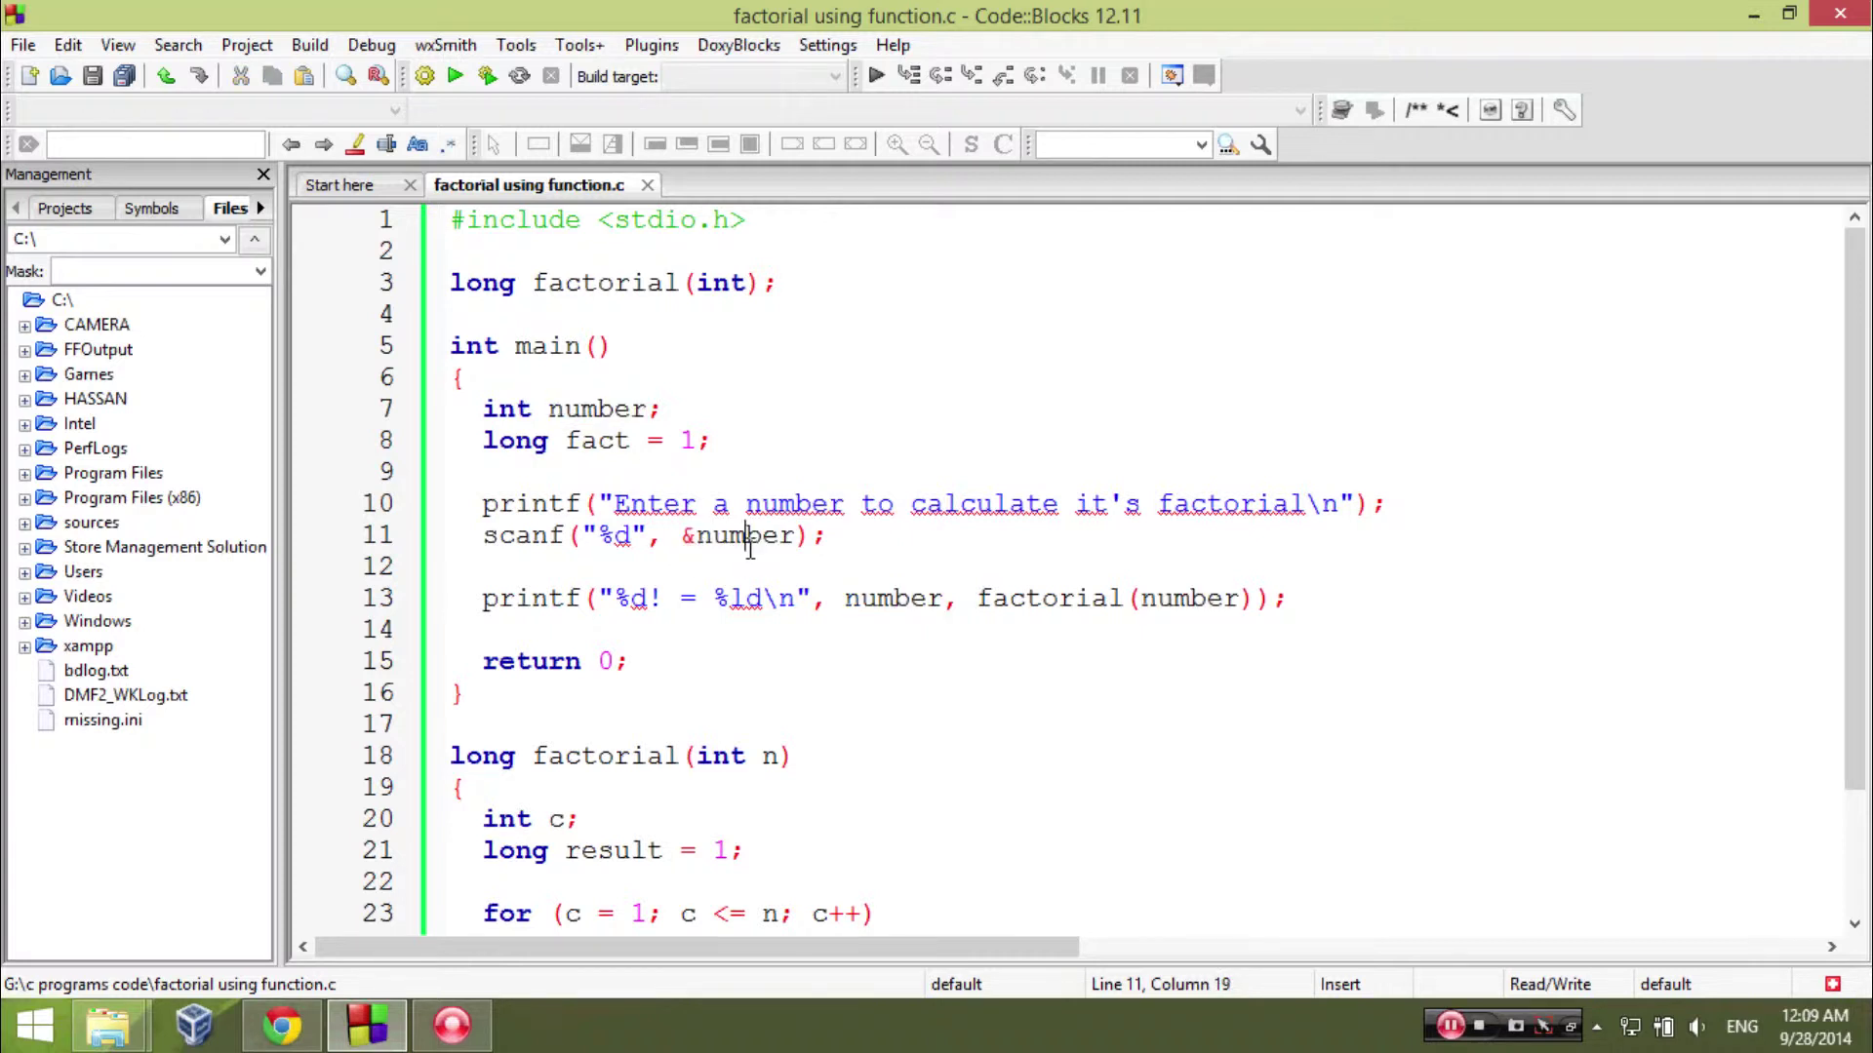
left_click_drag(697, 538, 798, 538)
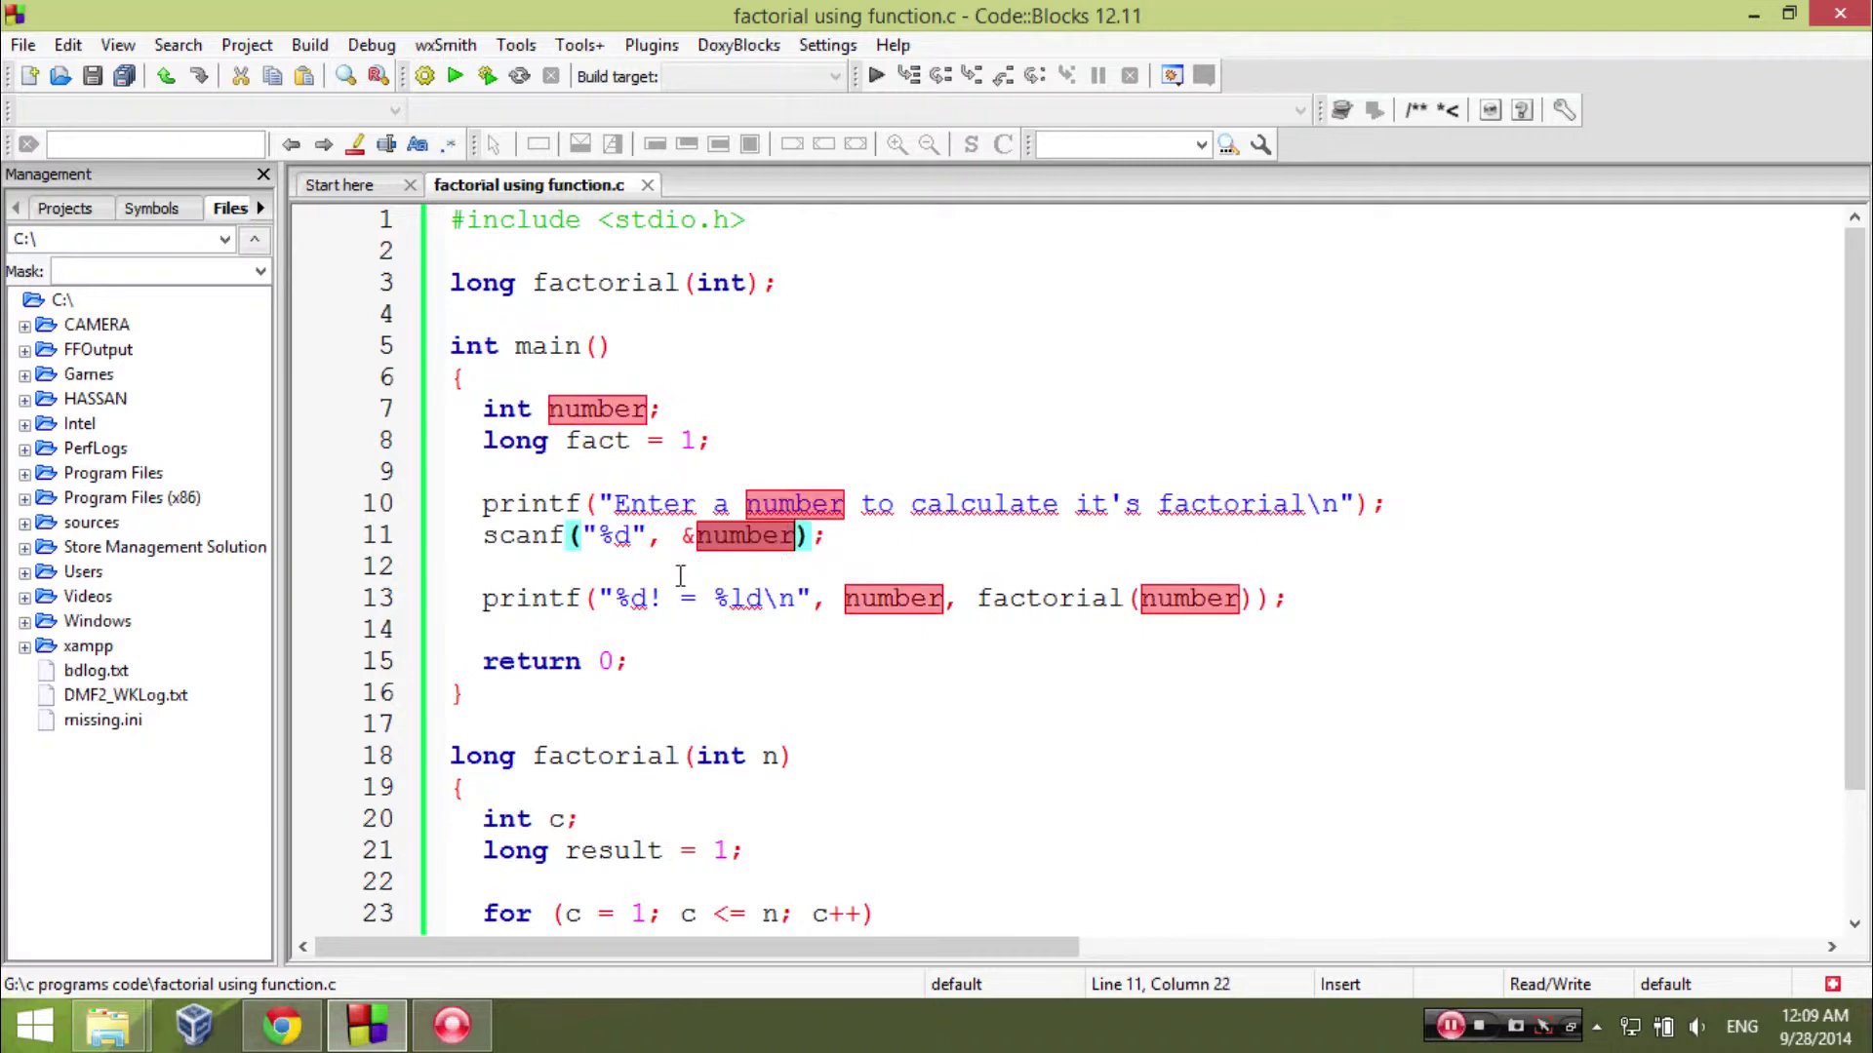
left_click(971, 598)
scroll(849, 598, "down", 1)
scroll(771, 572, "down", 1)
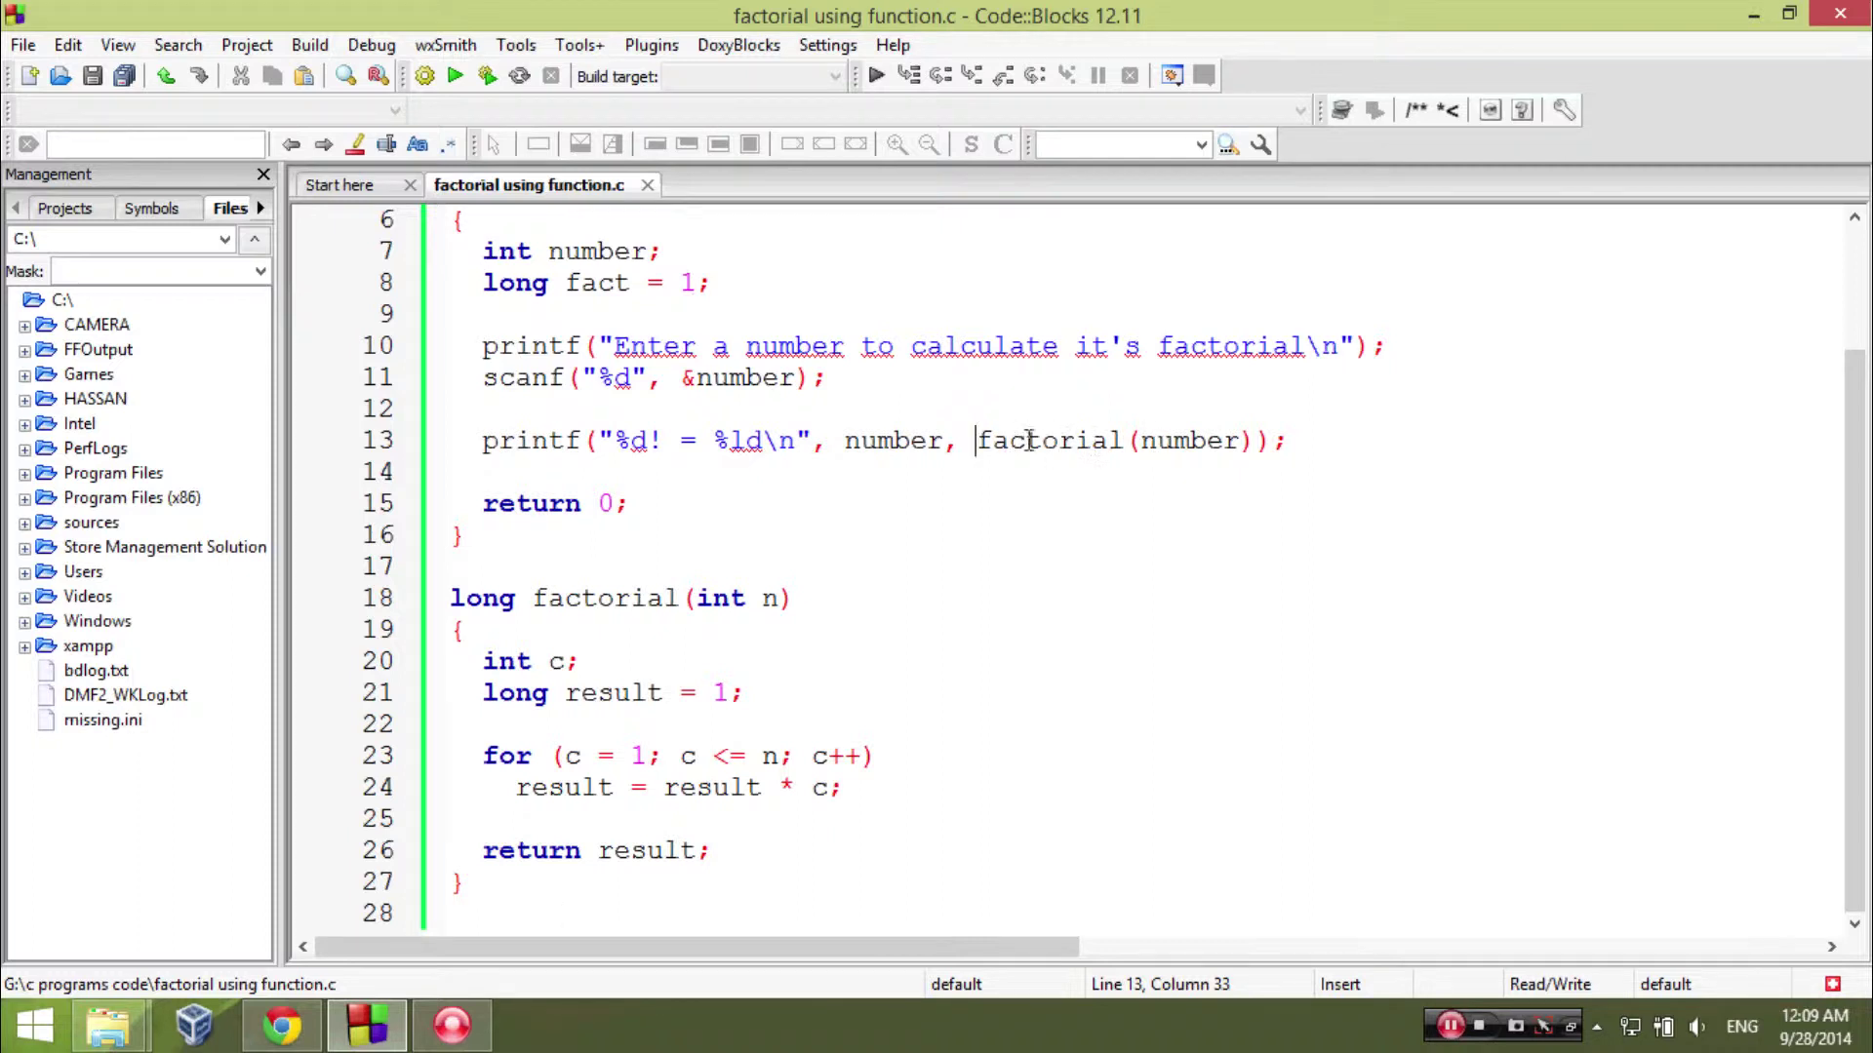
left_click_drag(976, 440, 1248, 440)
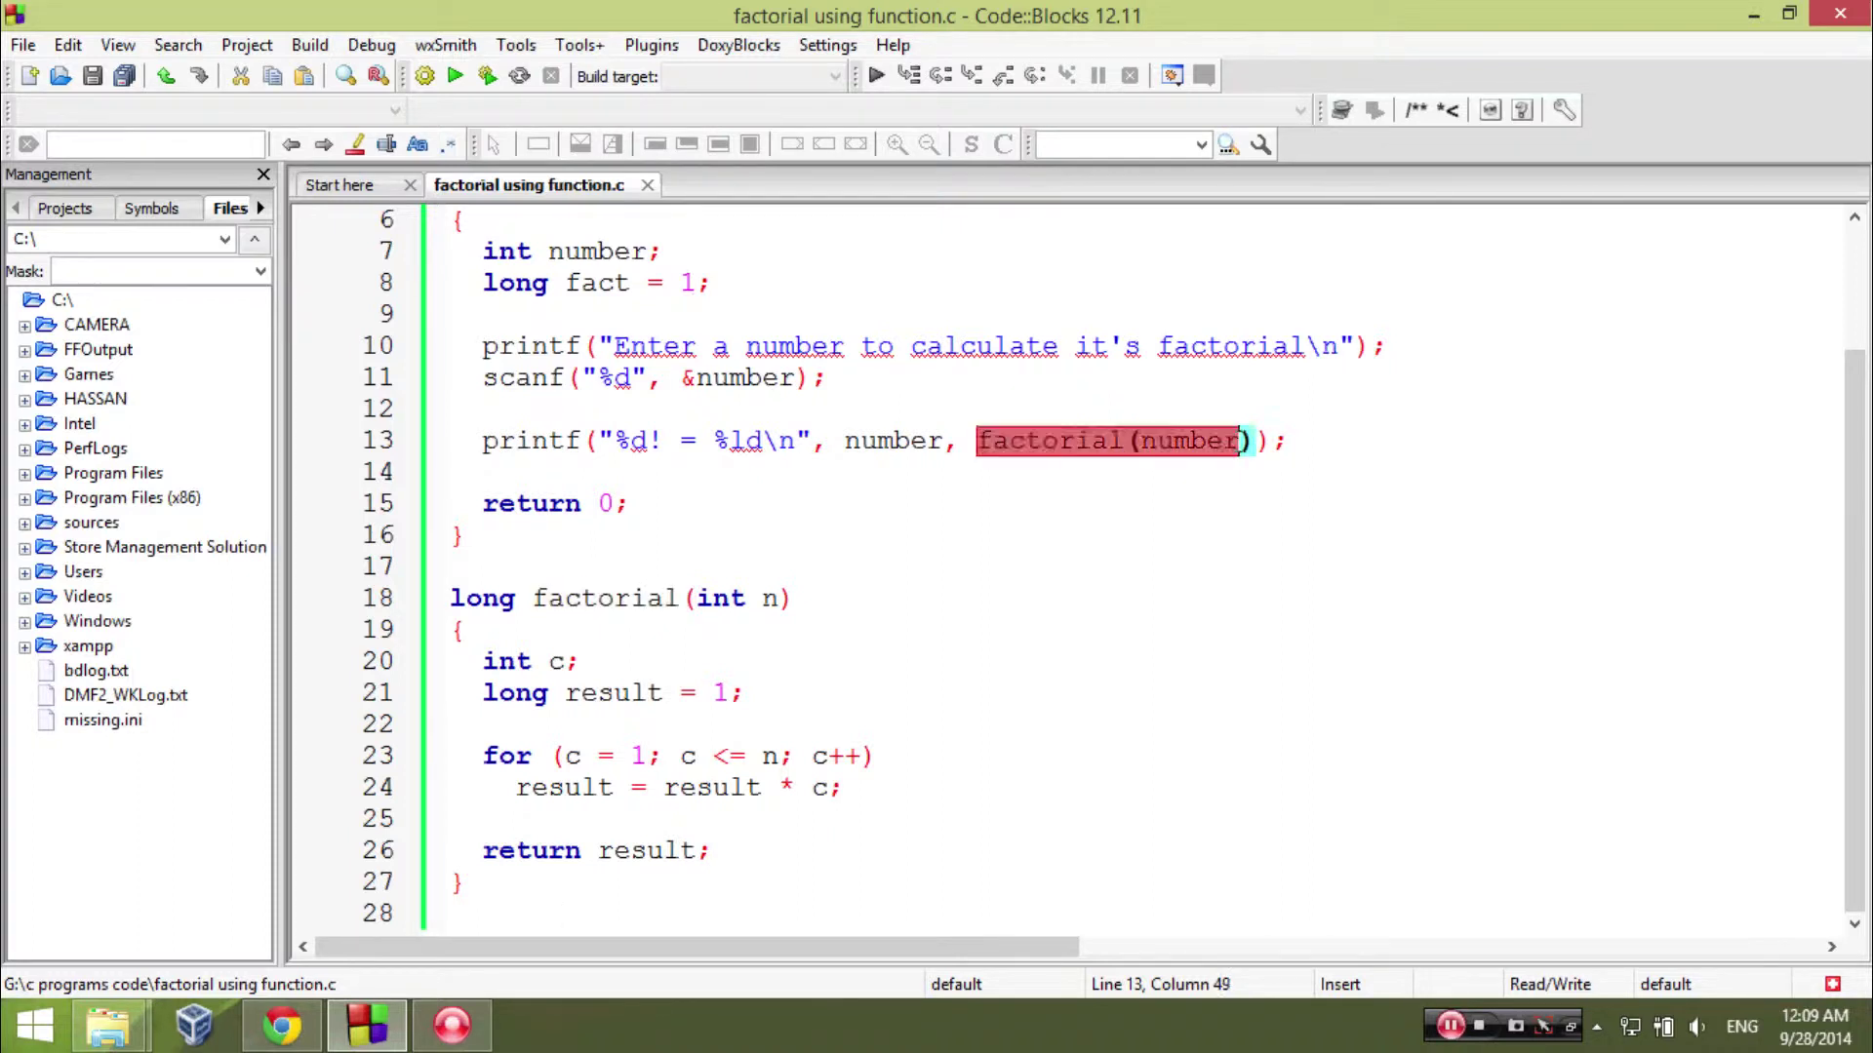
left_click(1191, 440)
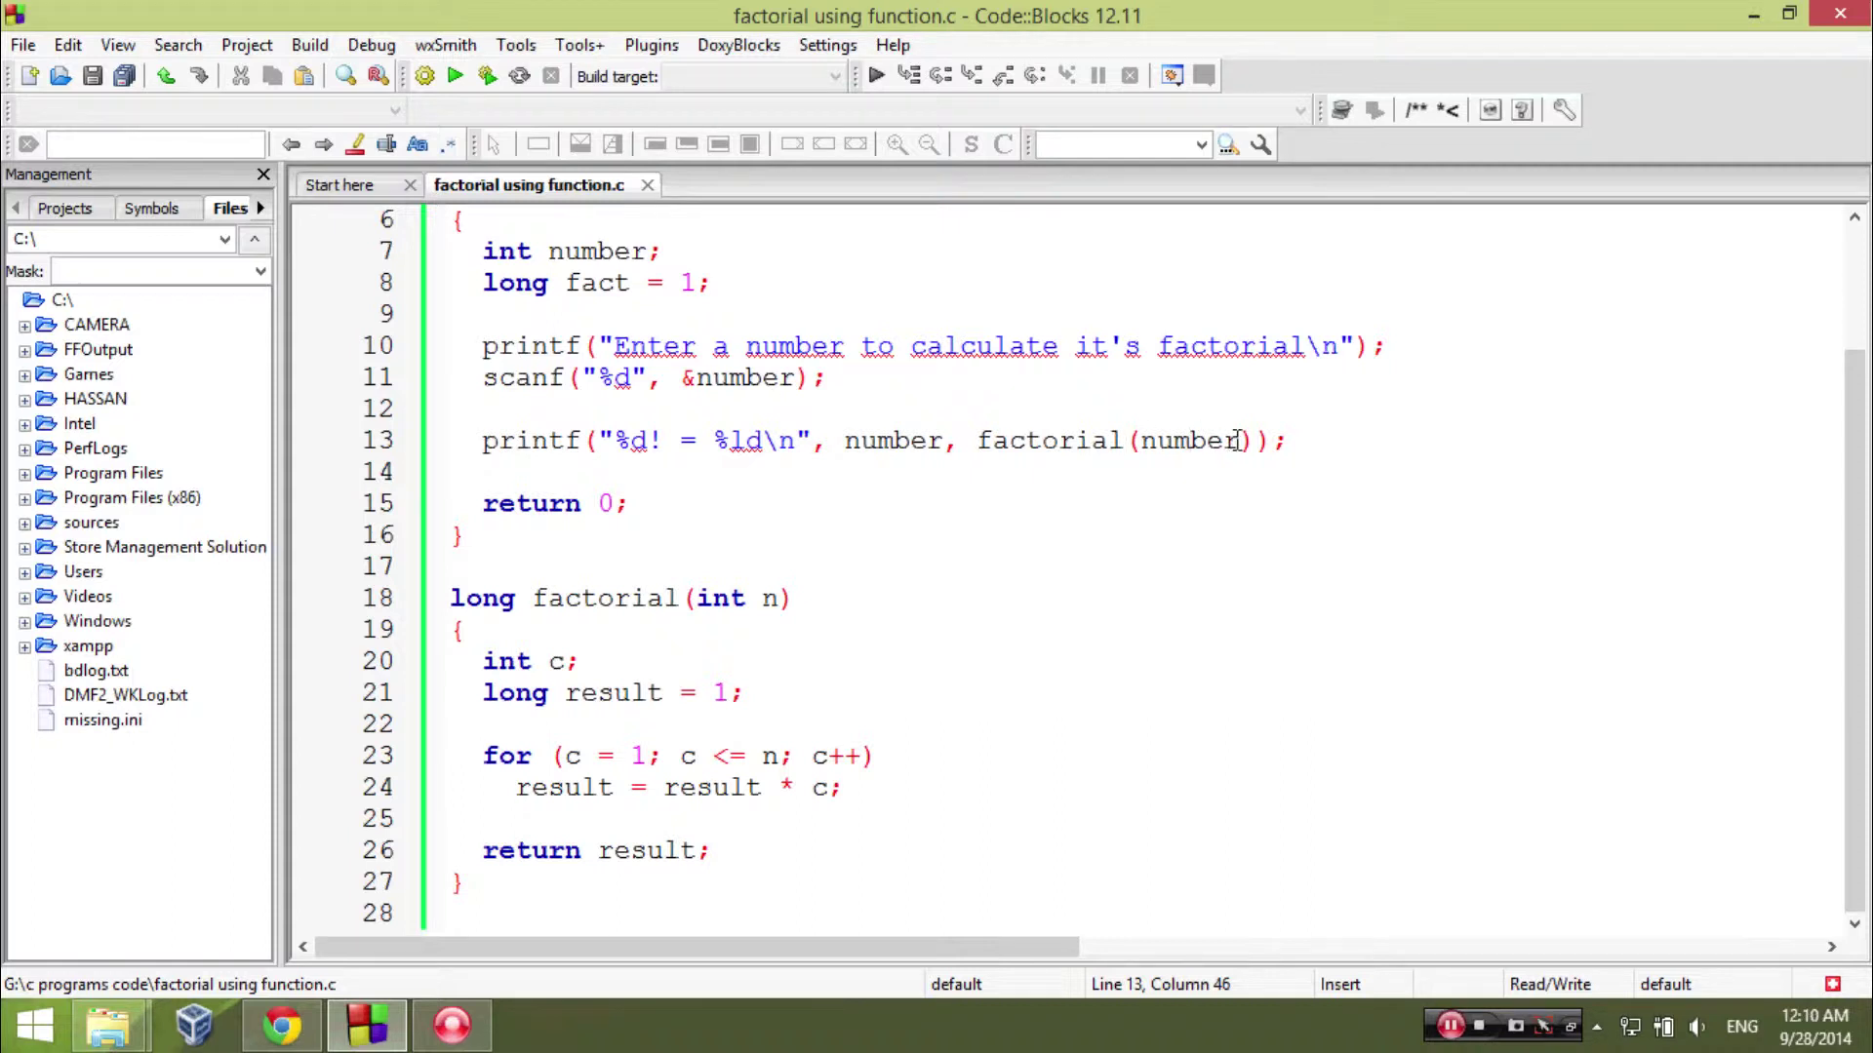
left_click_drag(1246, 440, 1142, 440)
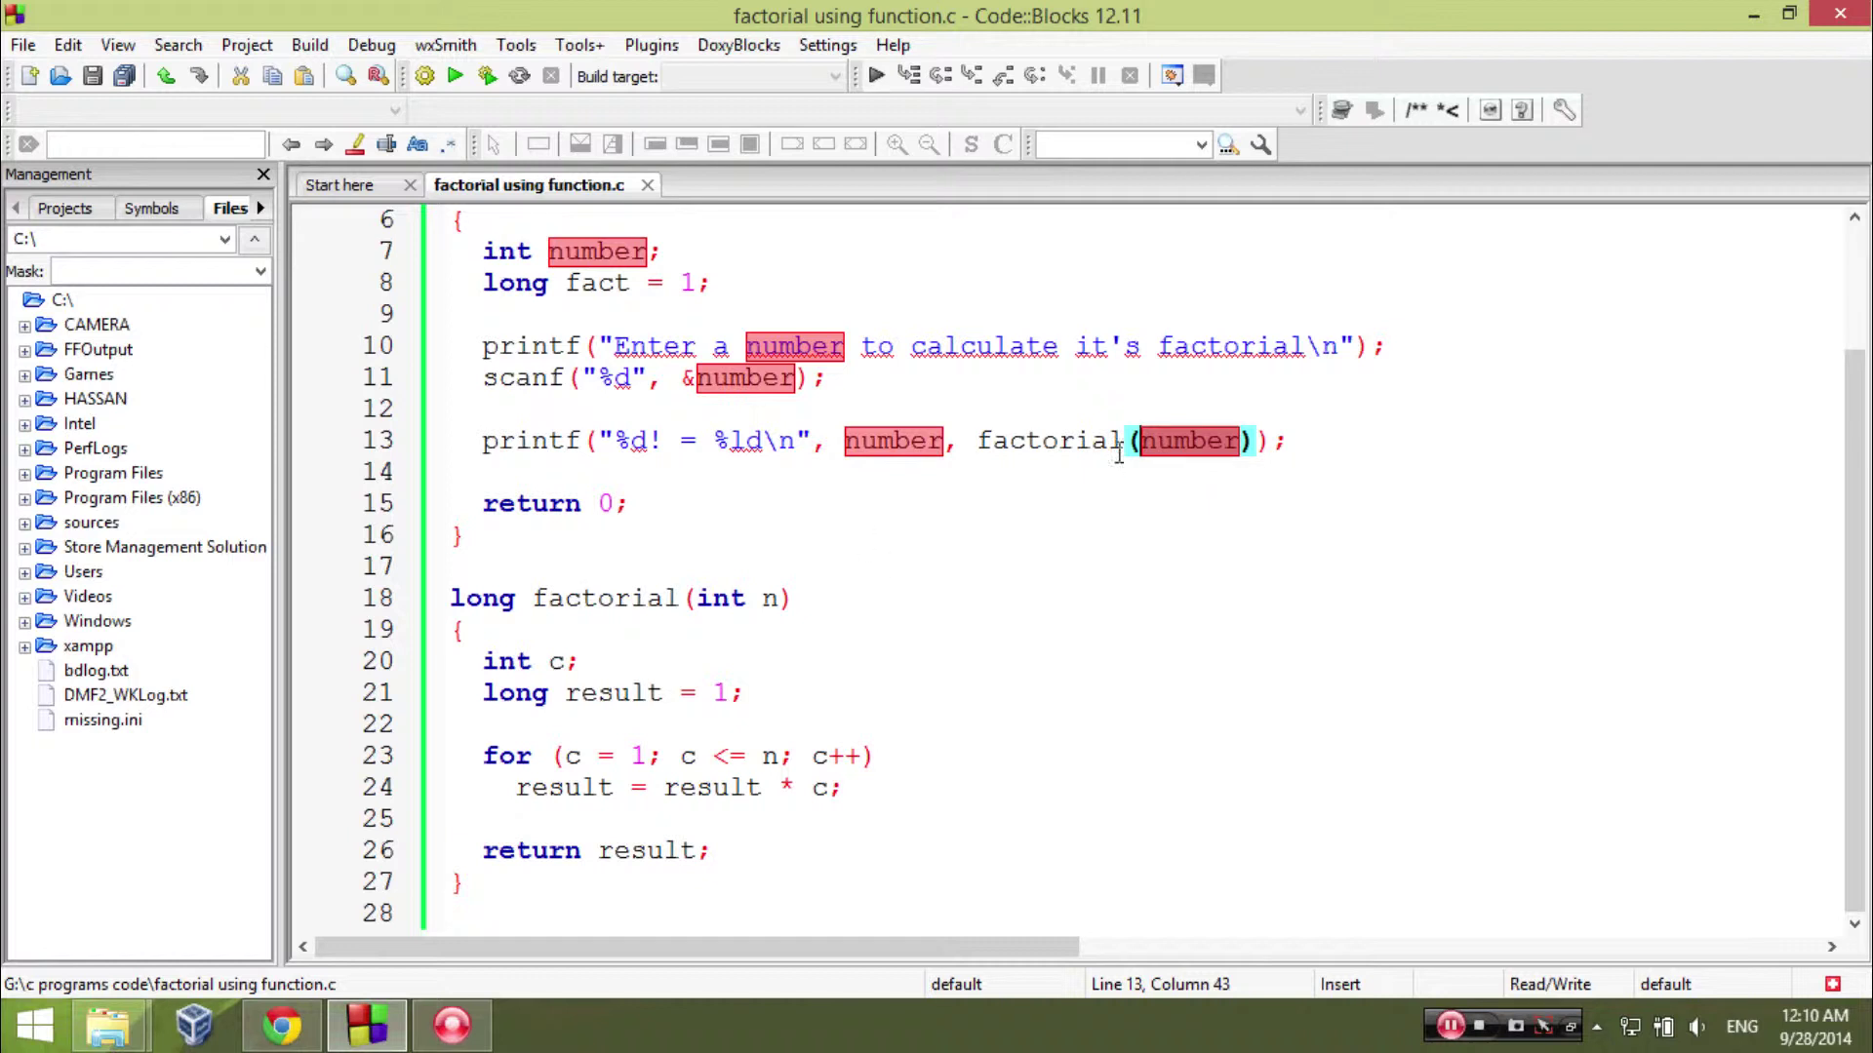
left_click_drag(966, 439, 1244, 440)
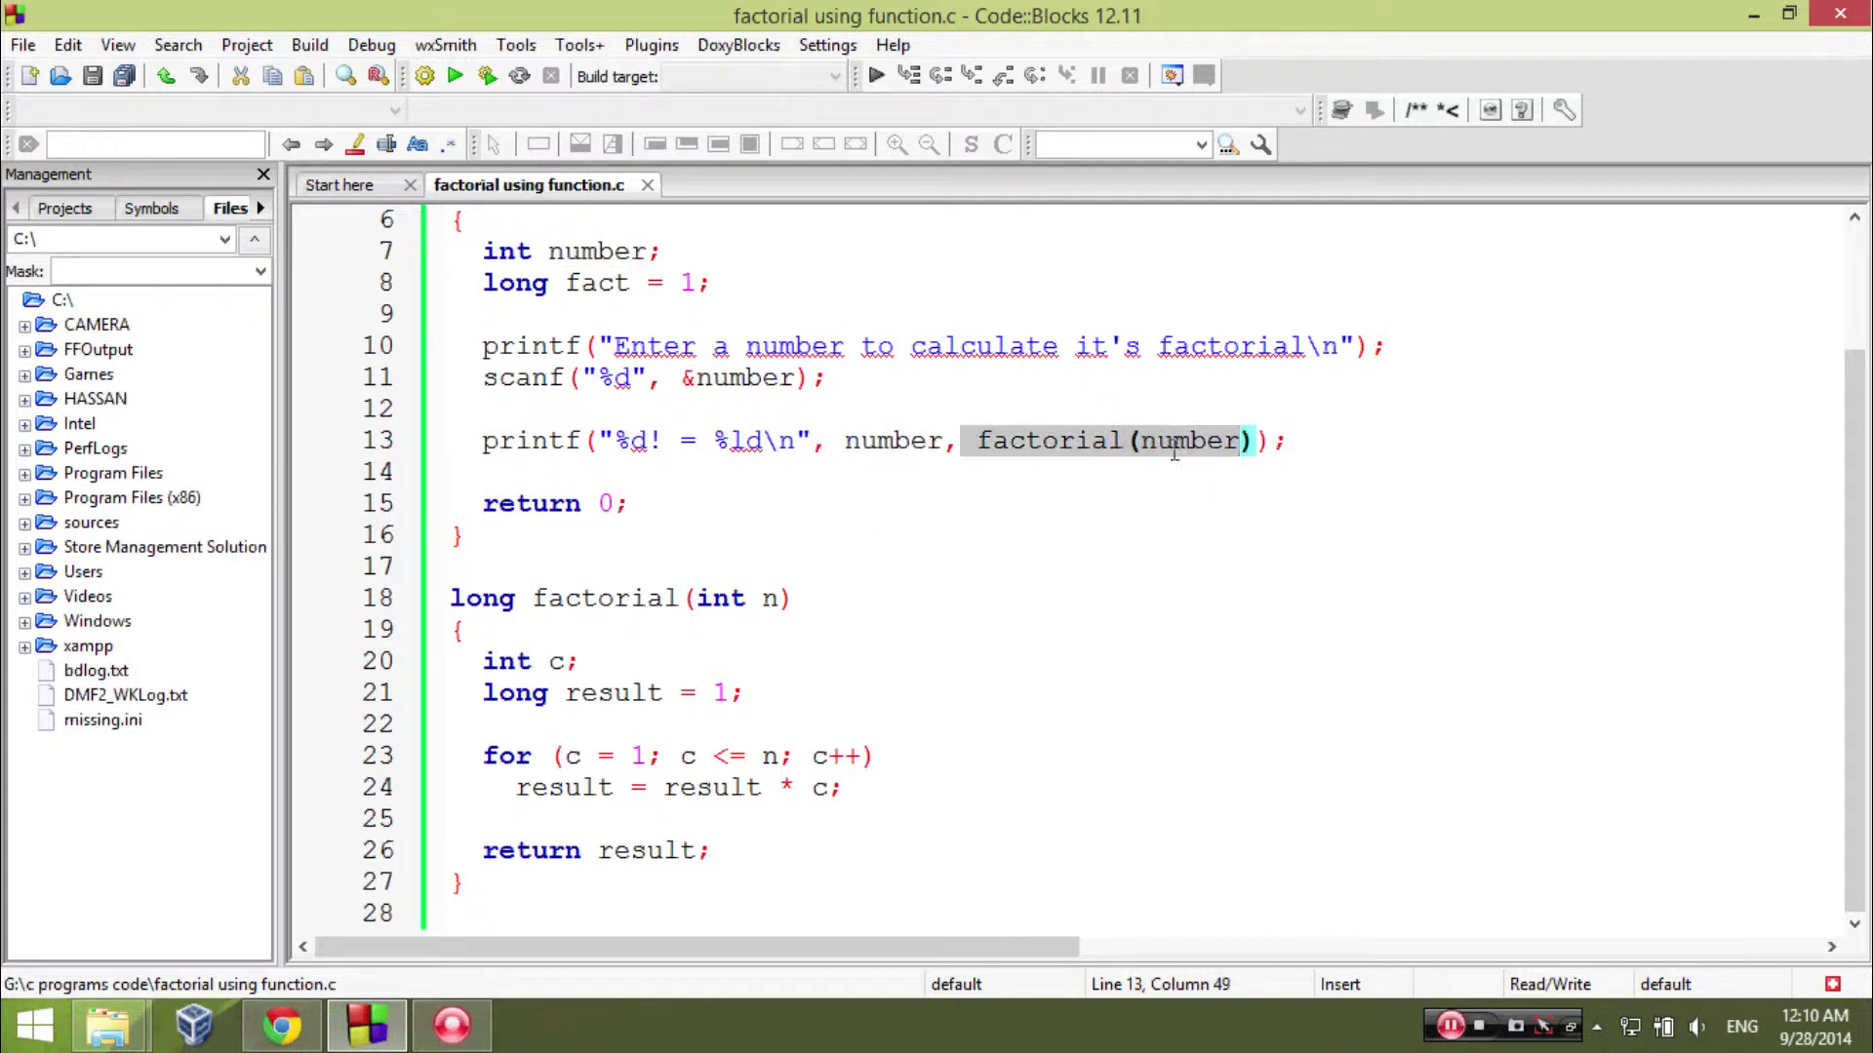
left_click(1257, 441)
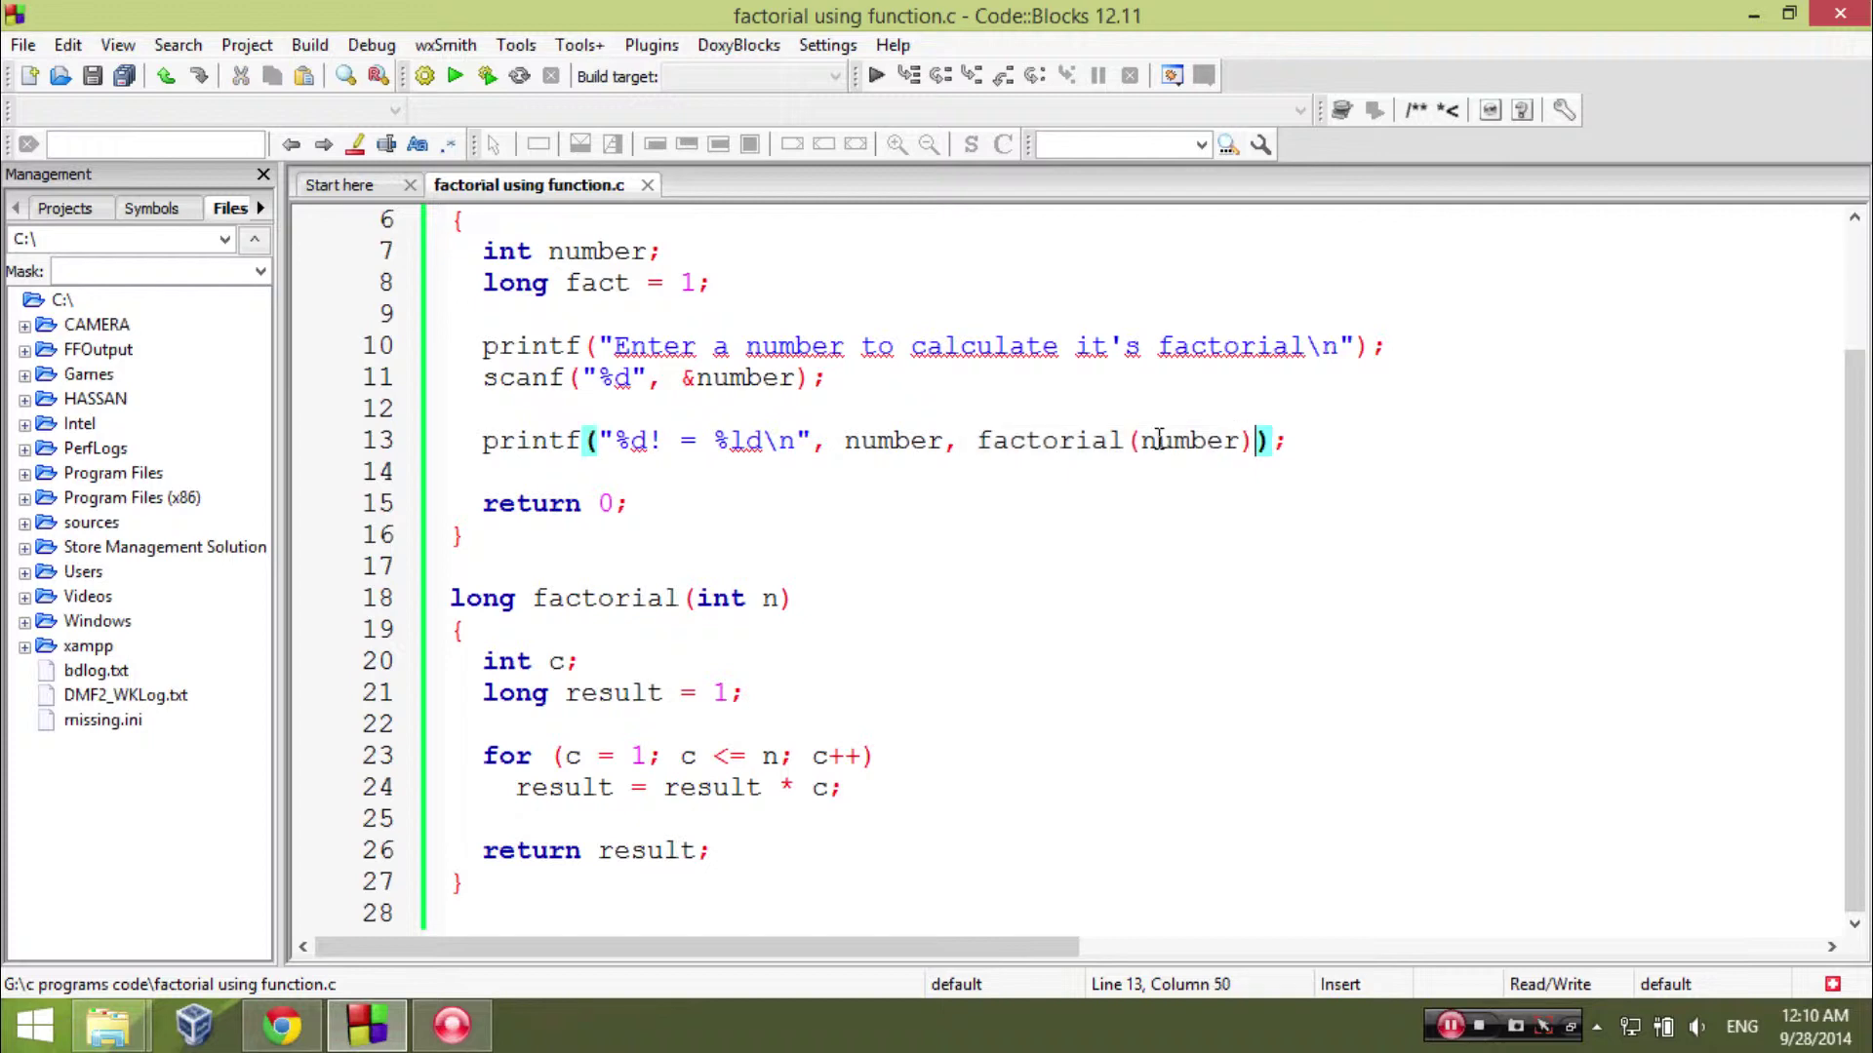
left_click_drag(977, 439, 1256, 440)
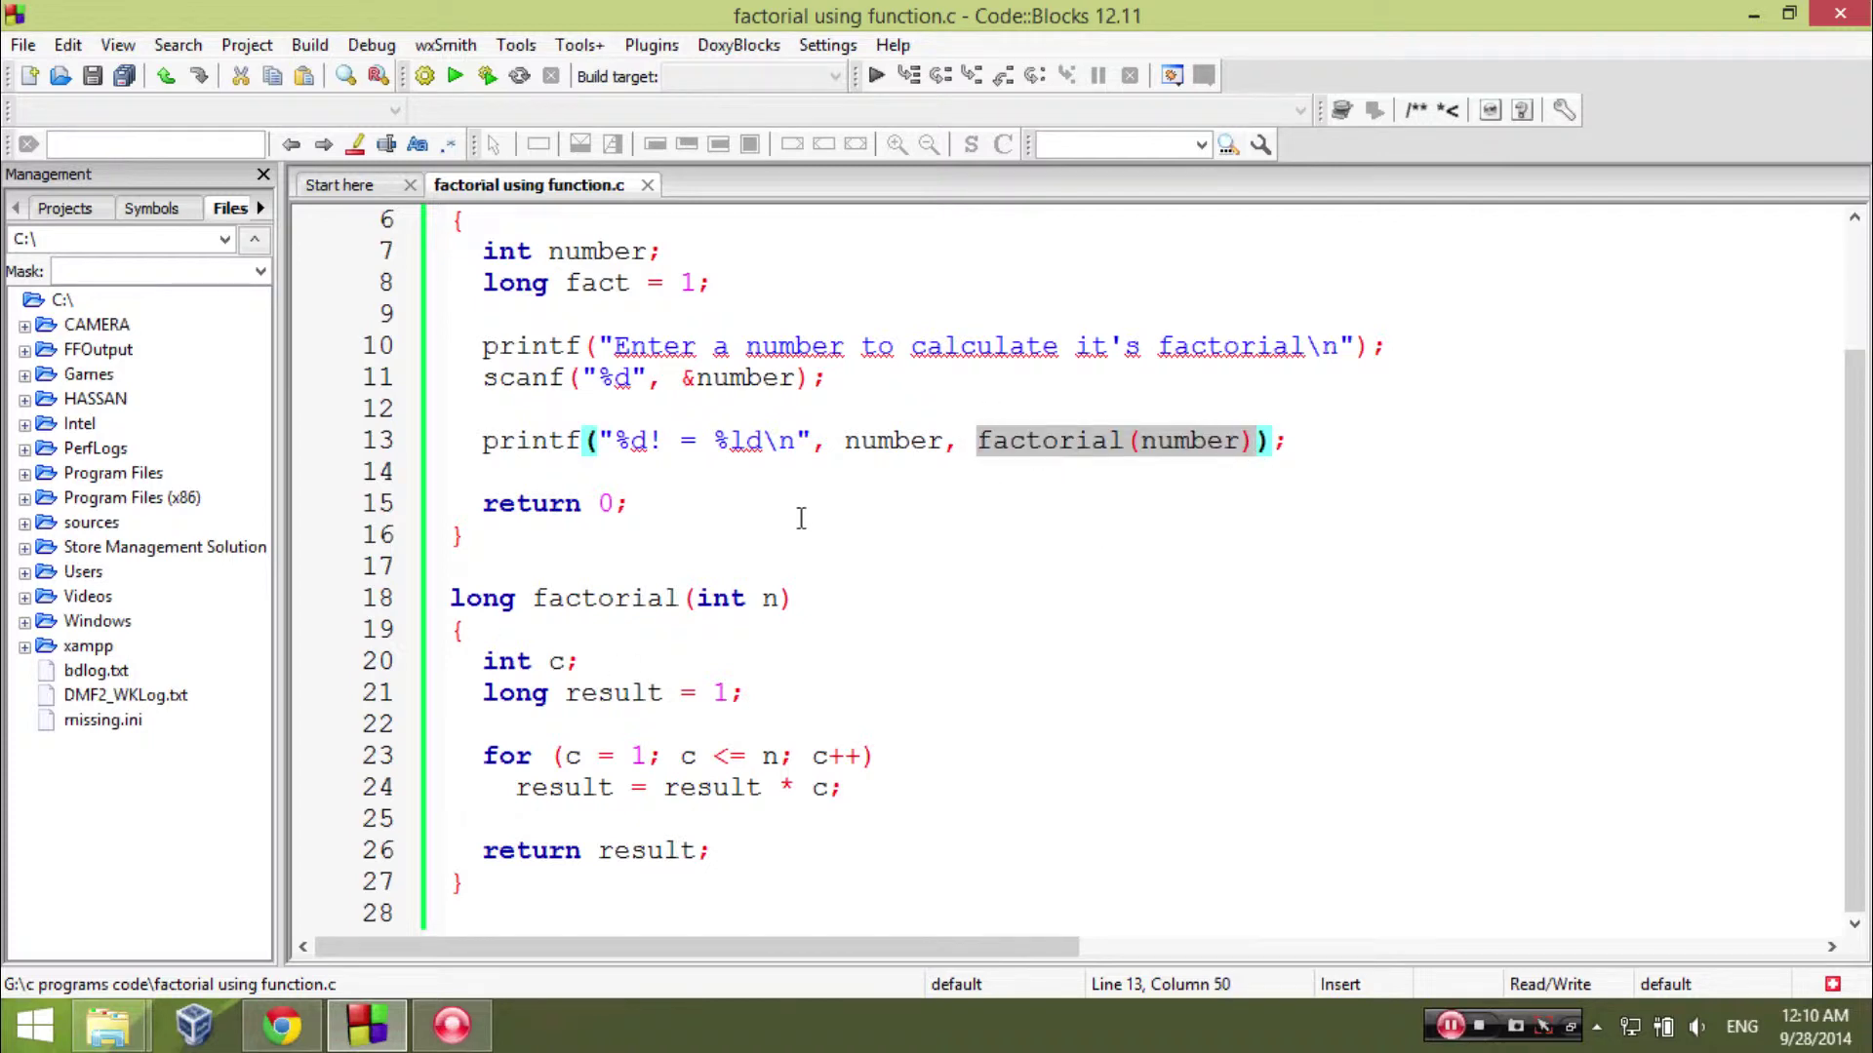
scroll(802, 509, "up", 1)
scroll(561, 593, "up", 1)
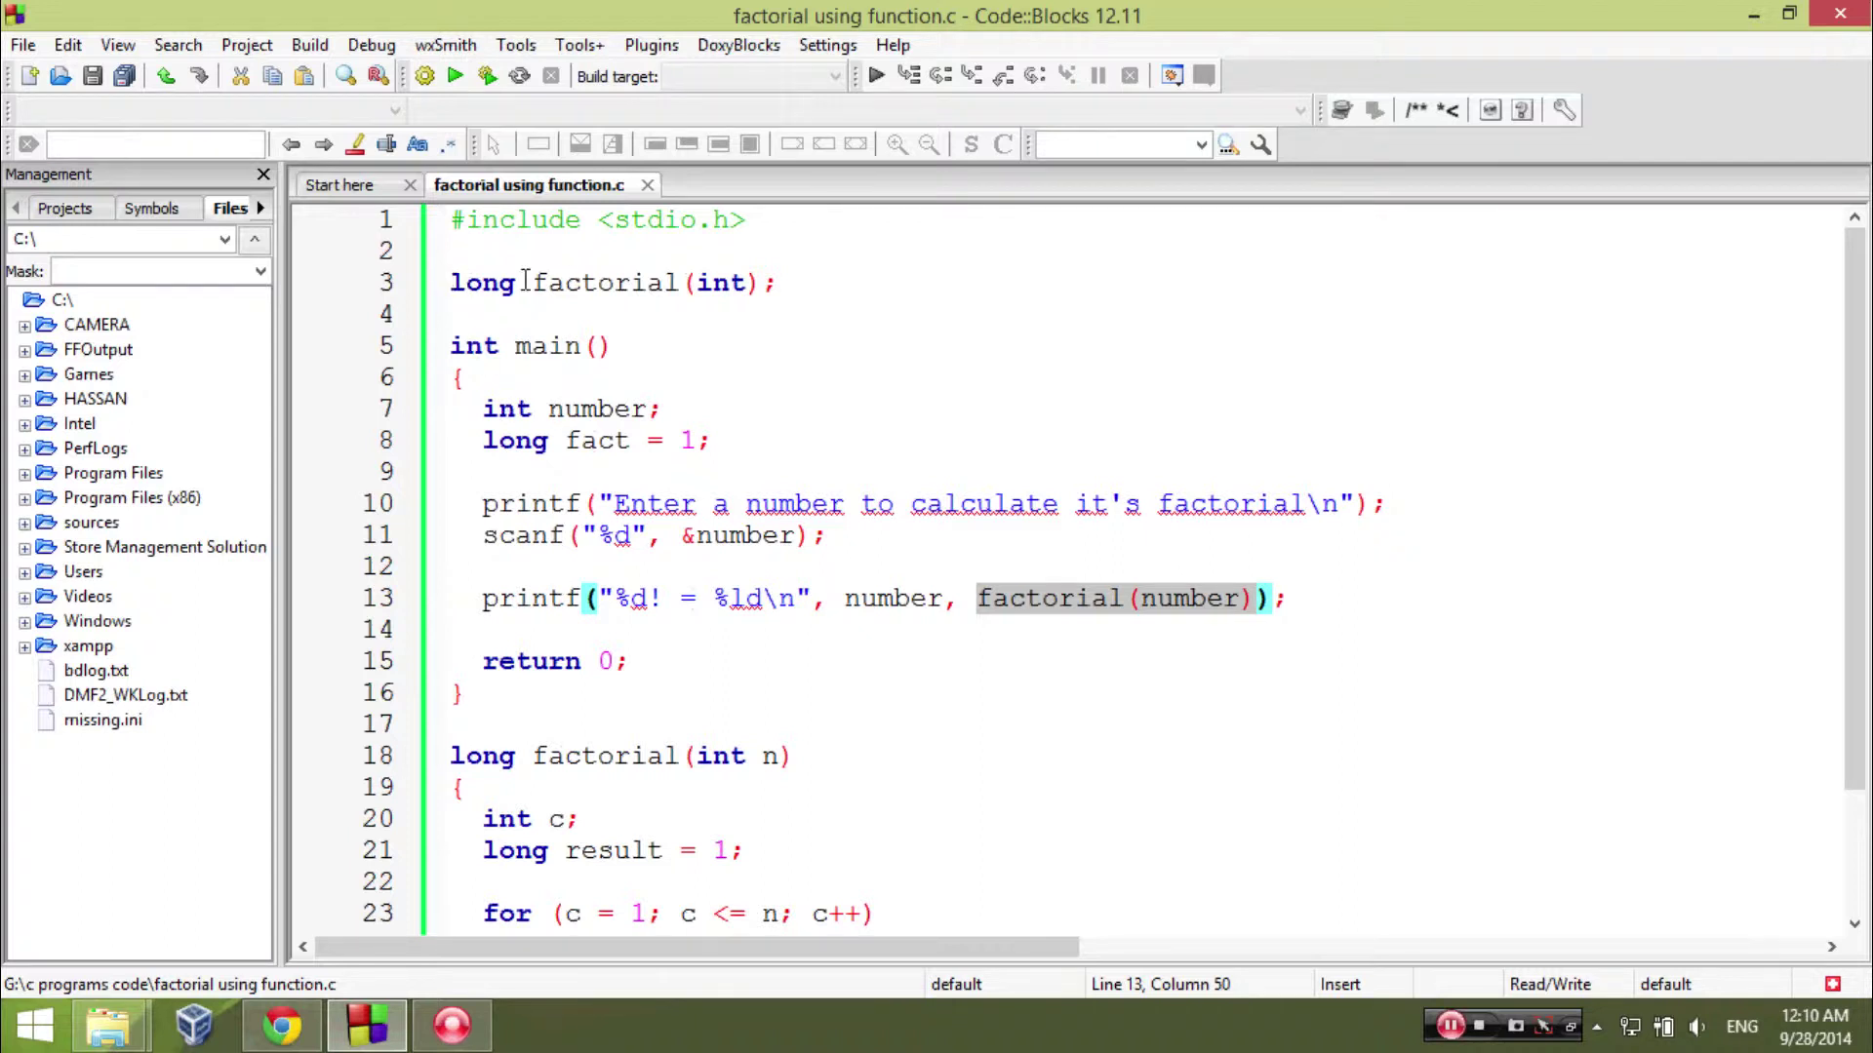
mouse_move(791, 283)
left_mouse_down()
mouse_move(517, 259)
mouse_move(453, 283)
left_mouse_up()
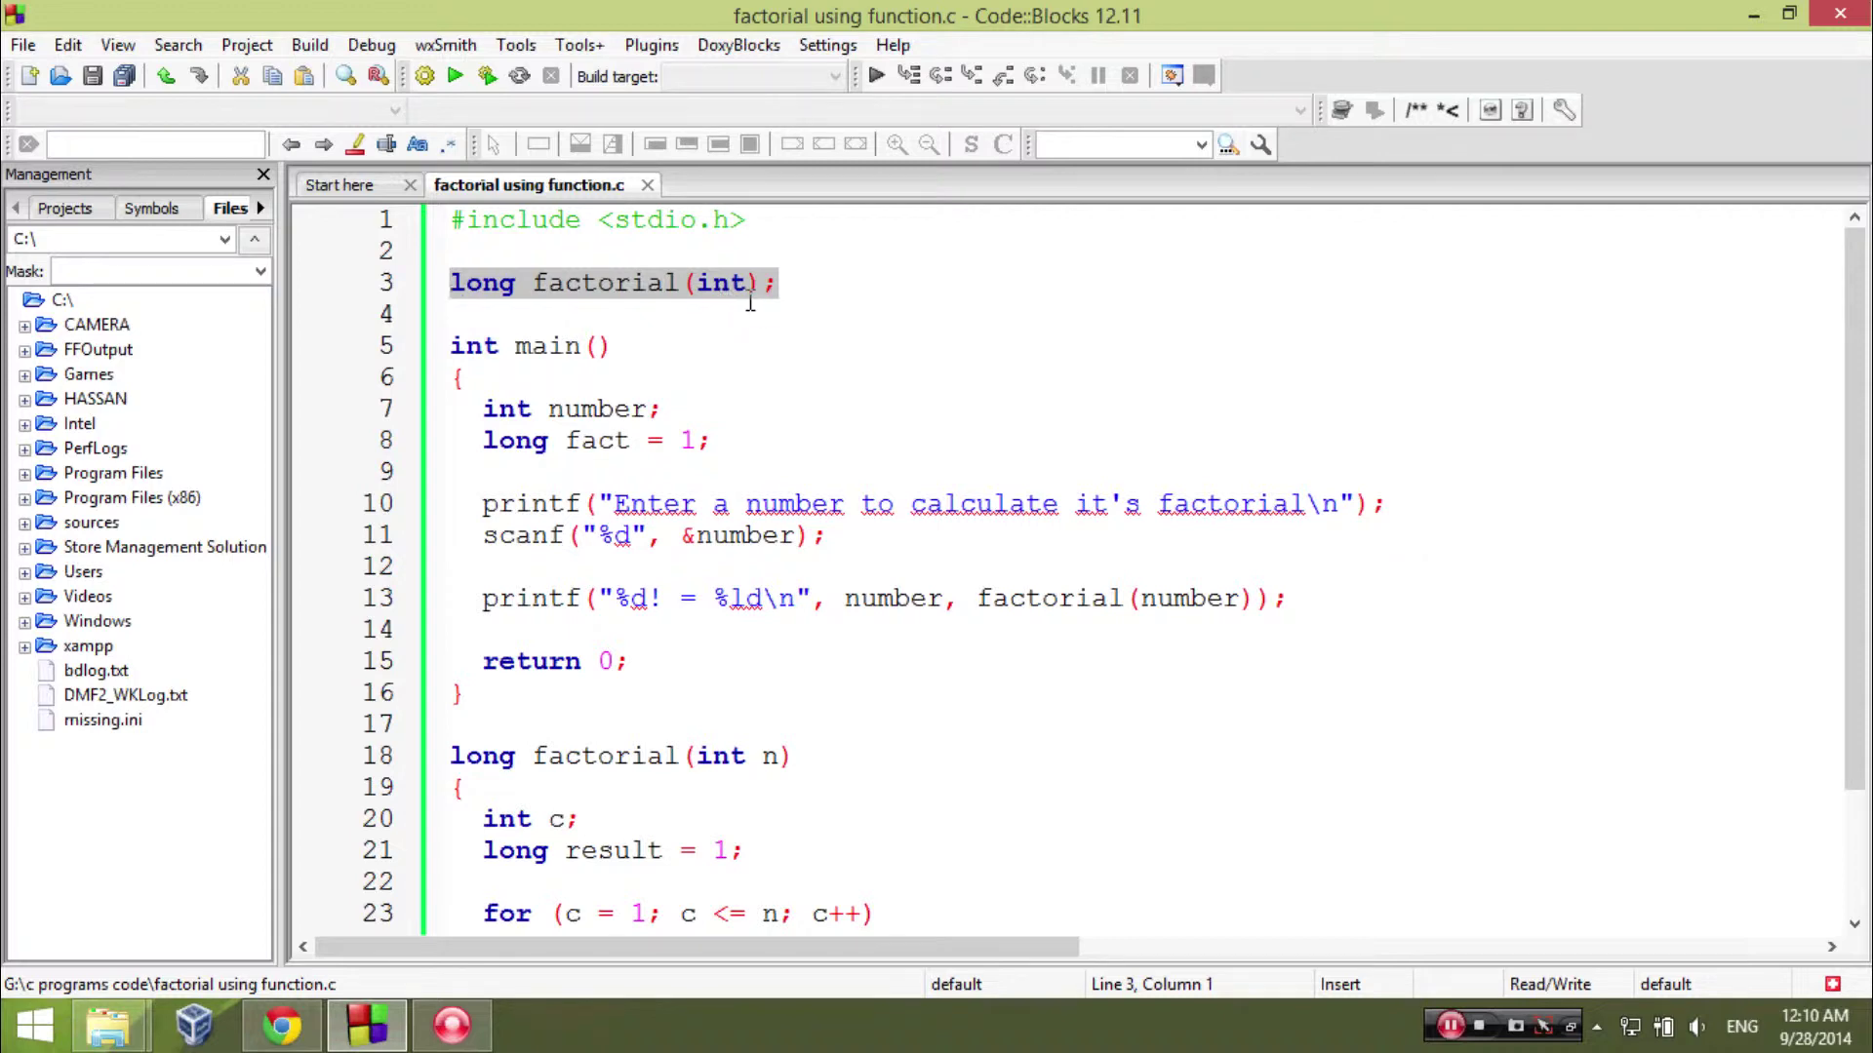
scroll(749, 301, "down", 2)
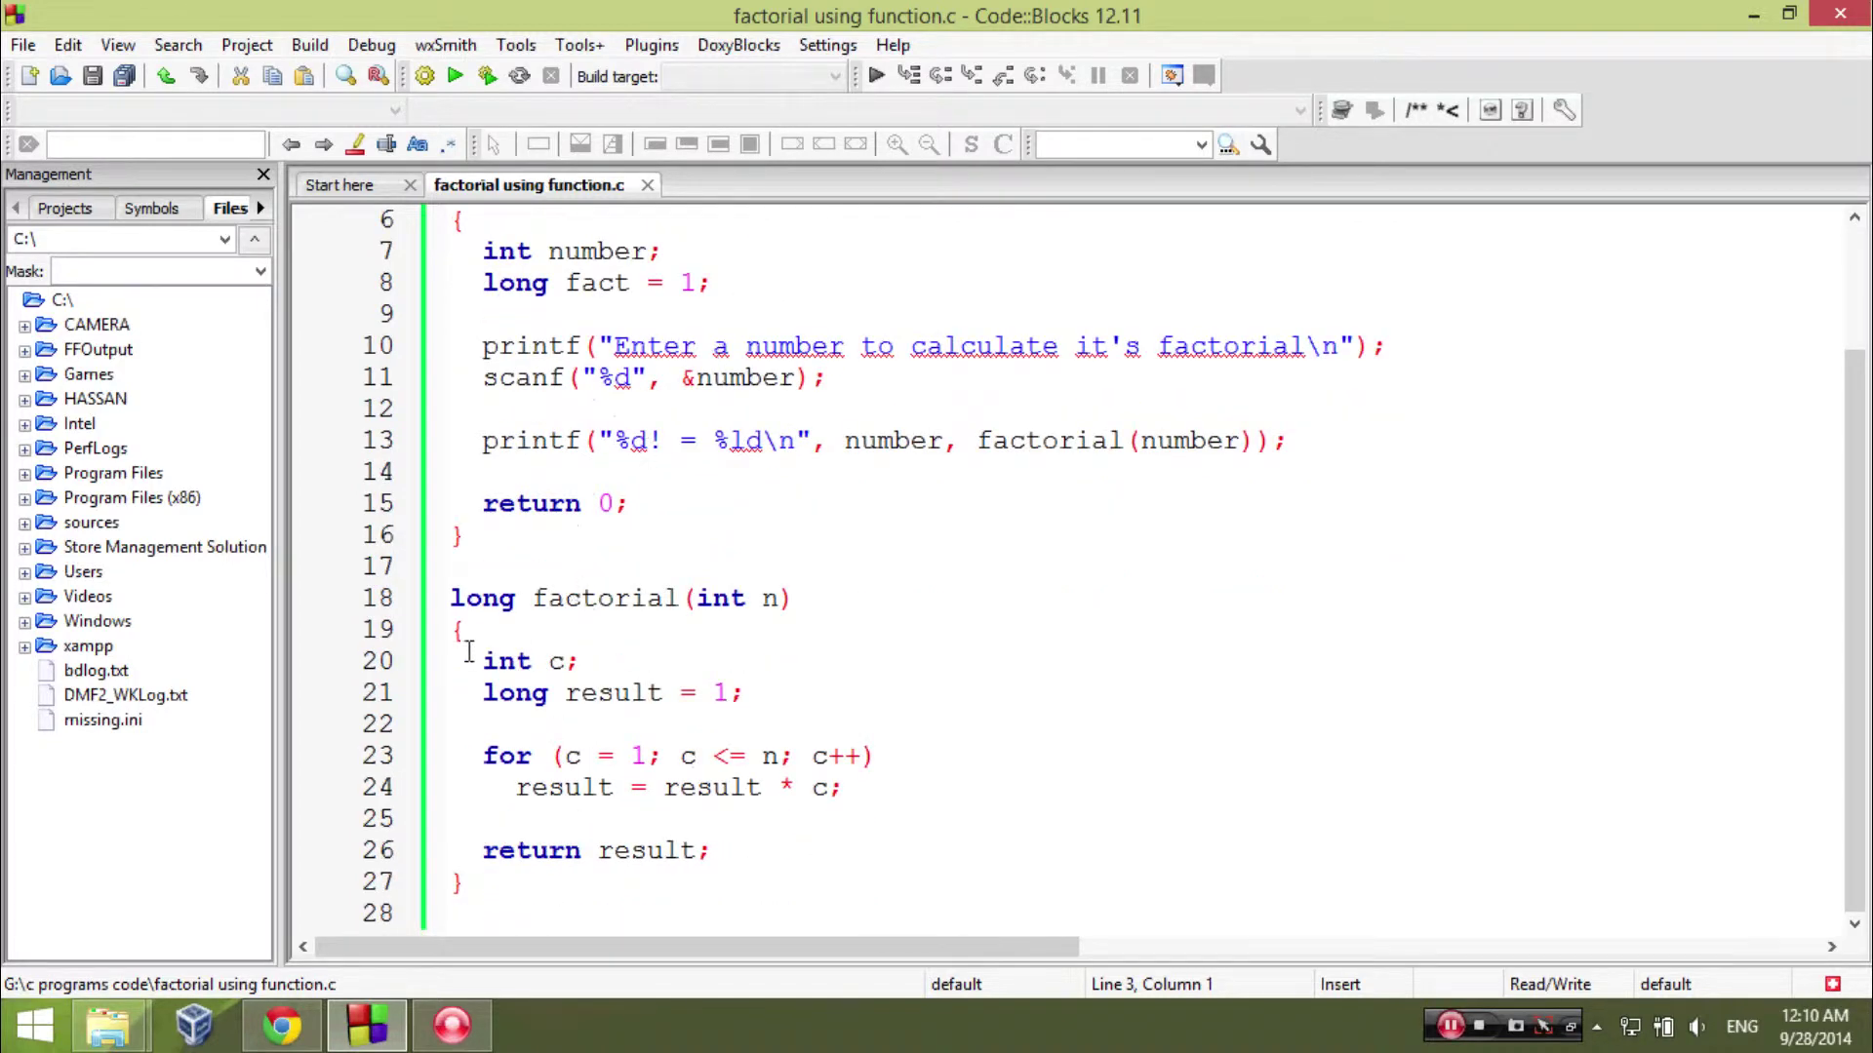
left_click_drag(485, 661, 592, 669)
left_click(647, 662)
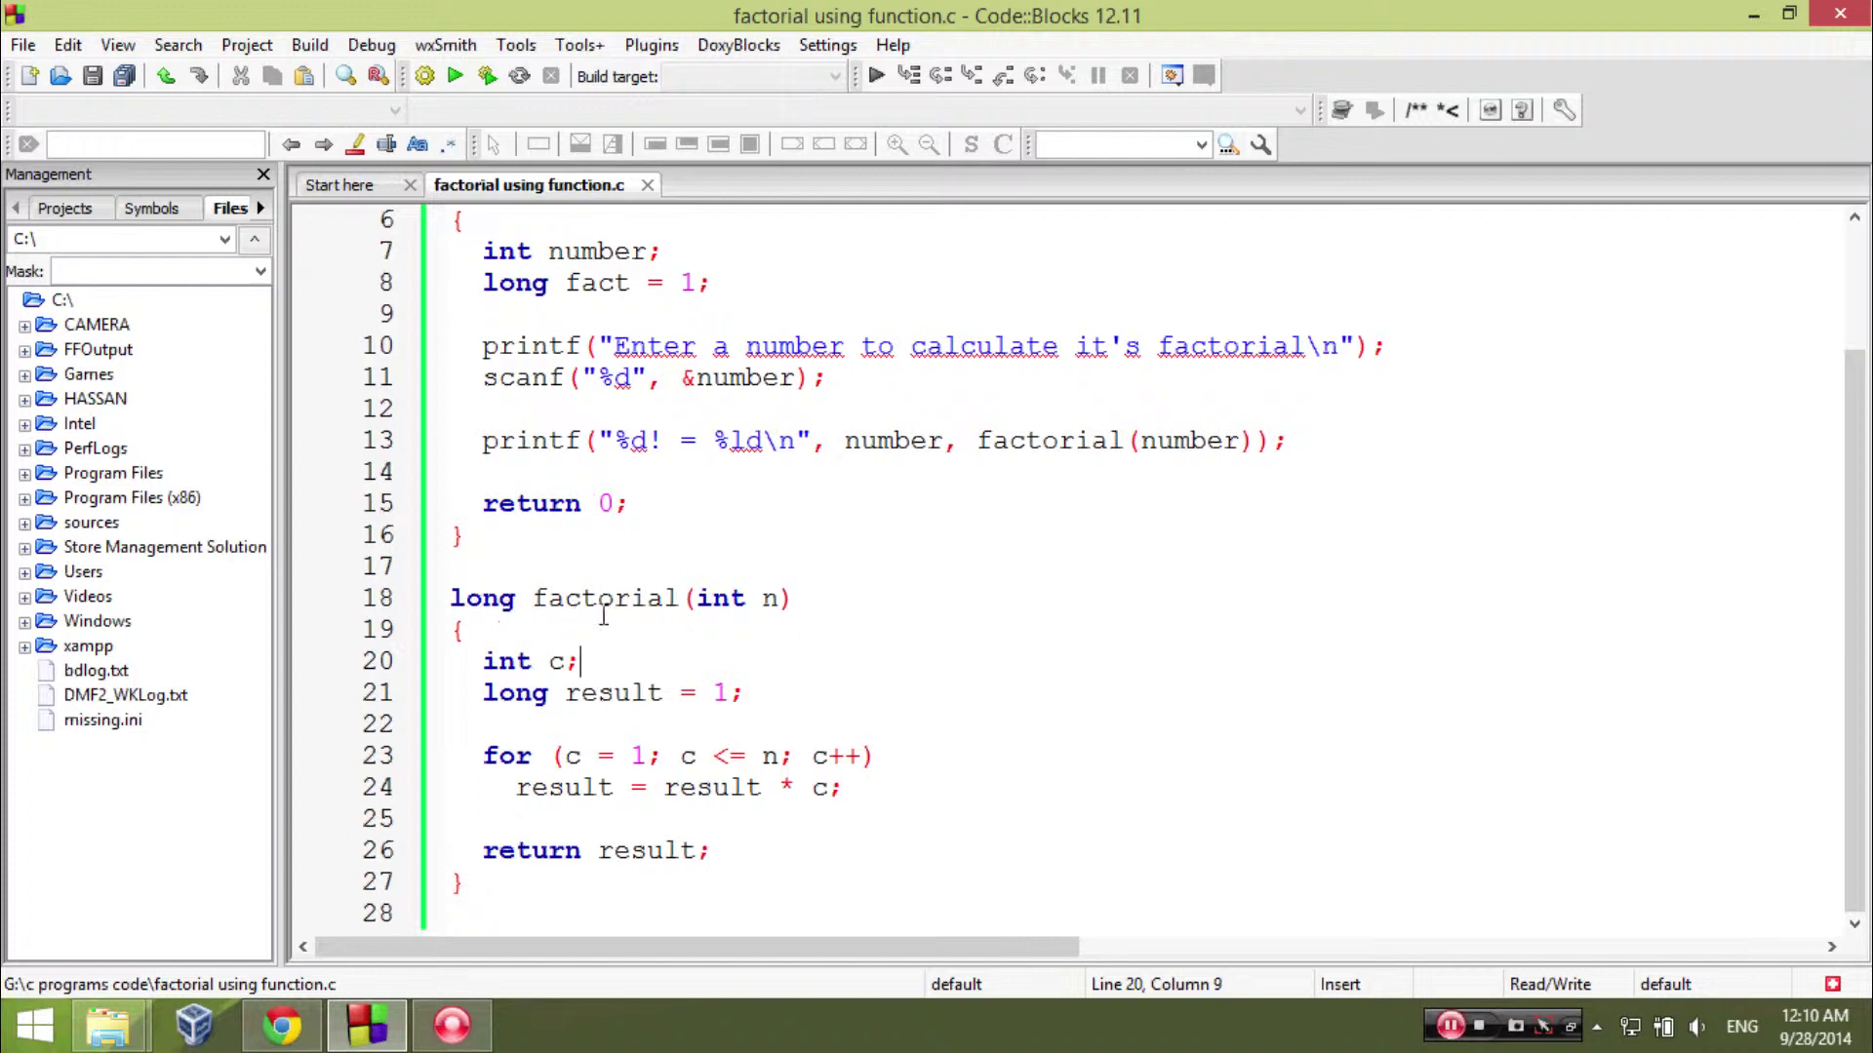
left_click_drag(533, 599, 692, 600)
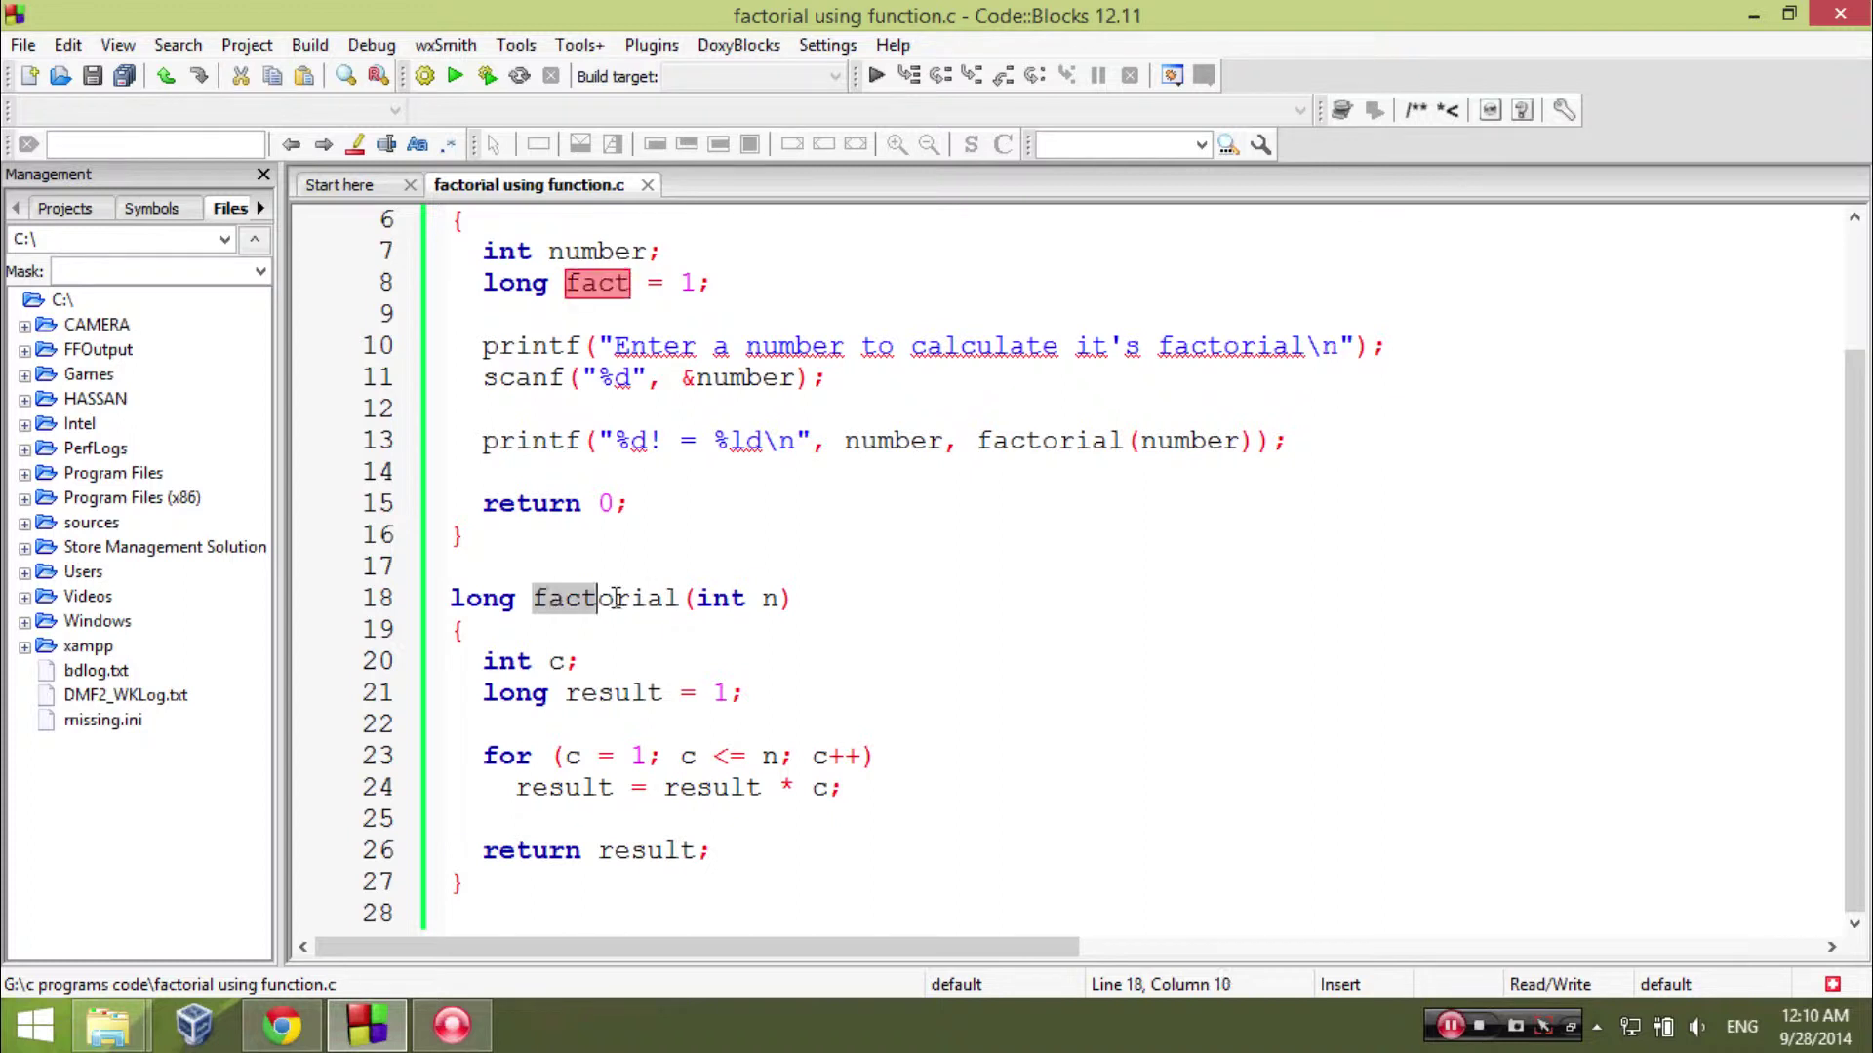
left_click(735, 598)
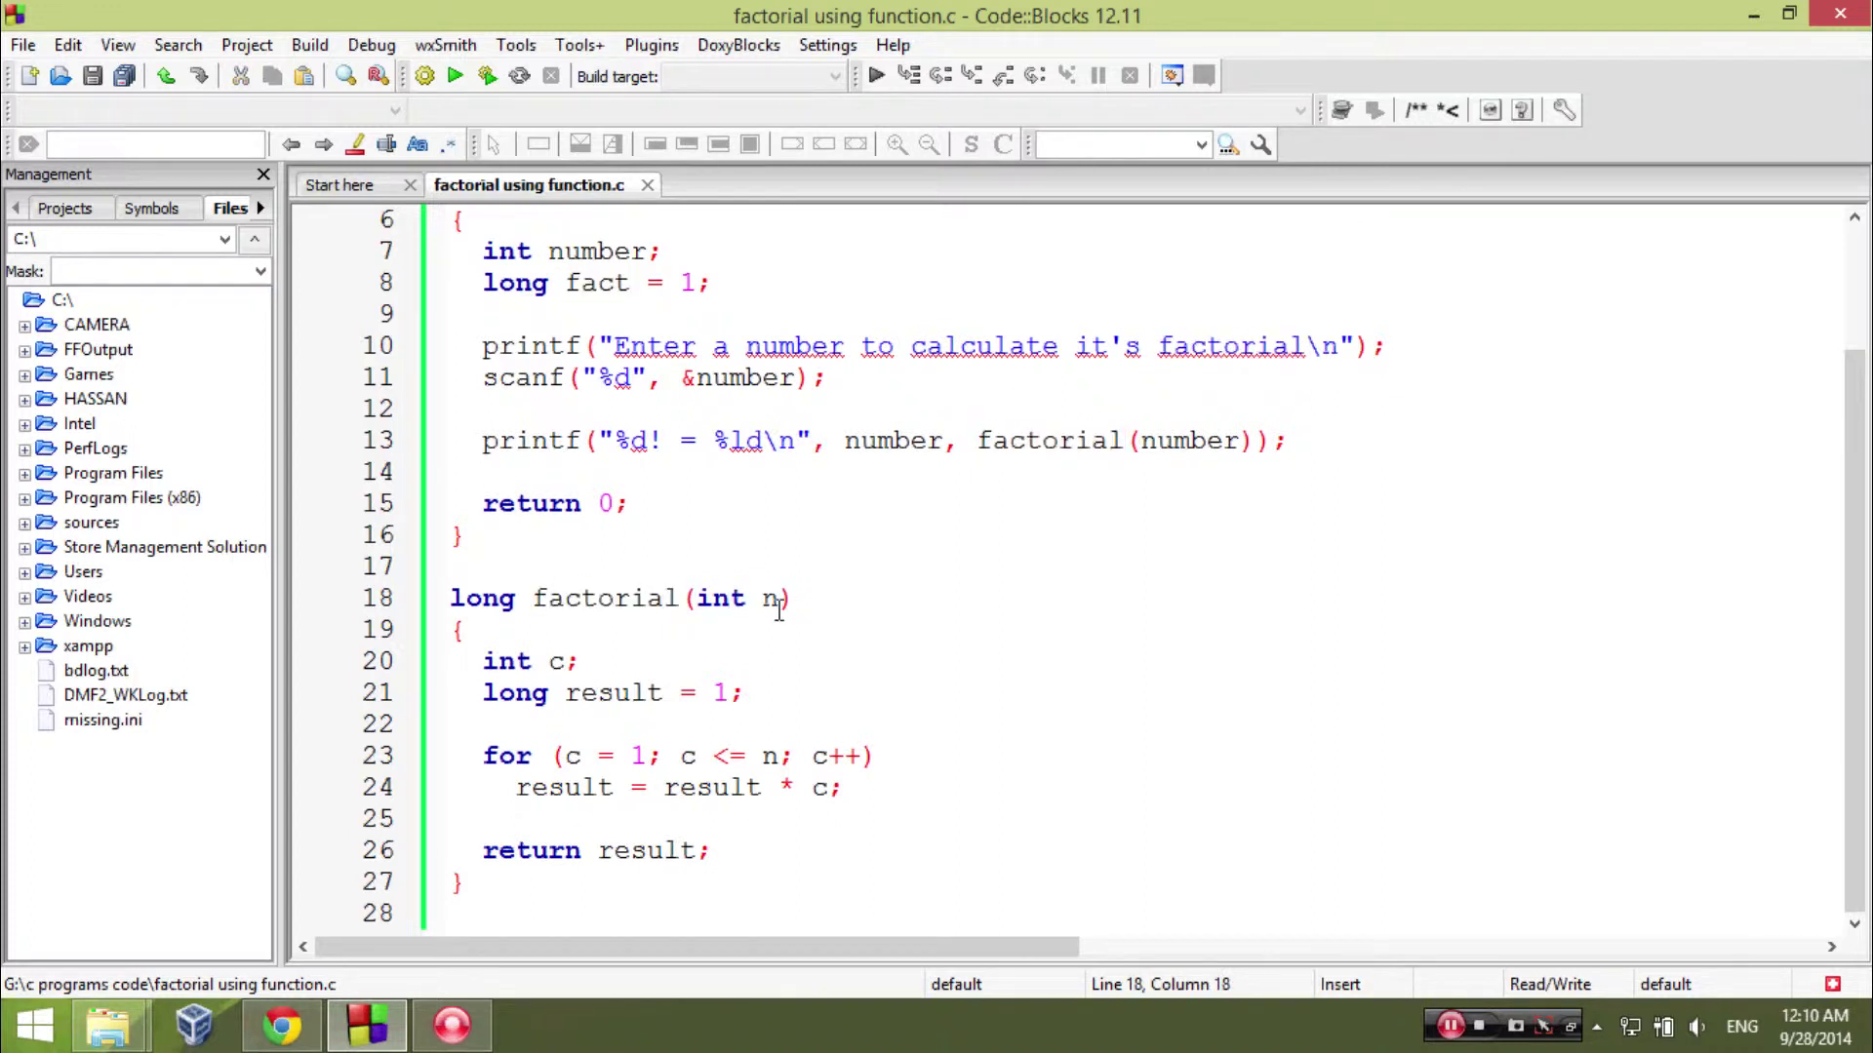
left_click(772, 600)
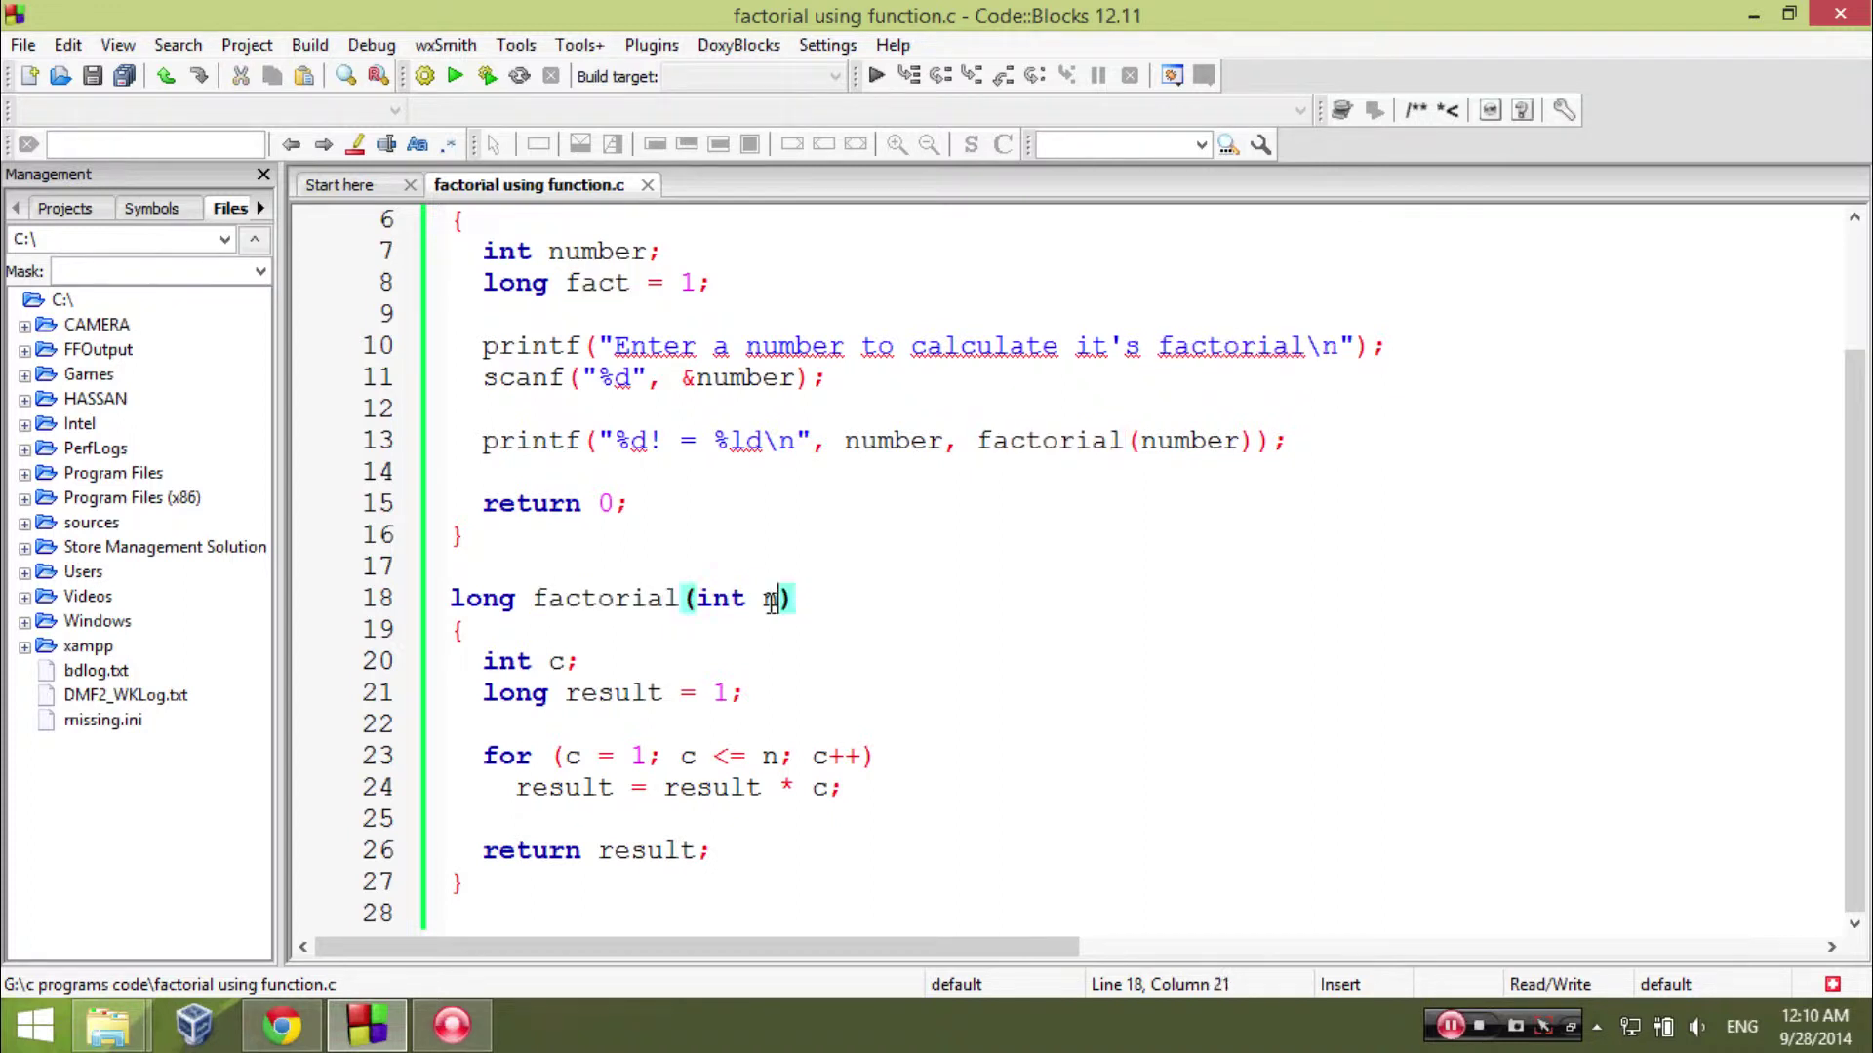
left_click(1141, 443)
left_click_drag(1142, 444, 1237, 444)
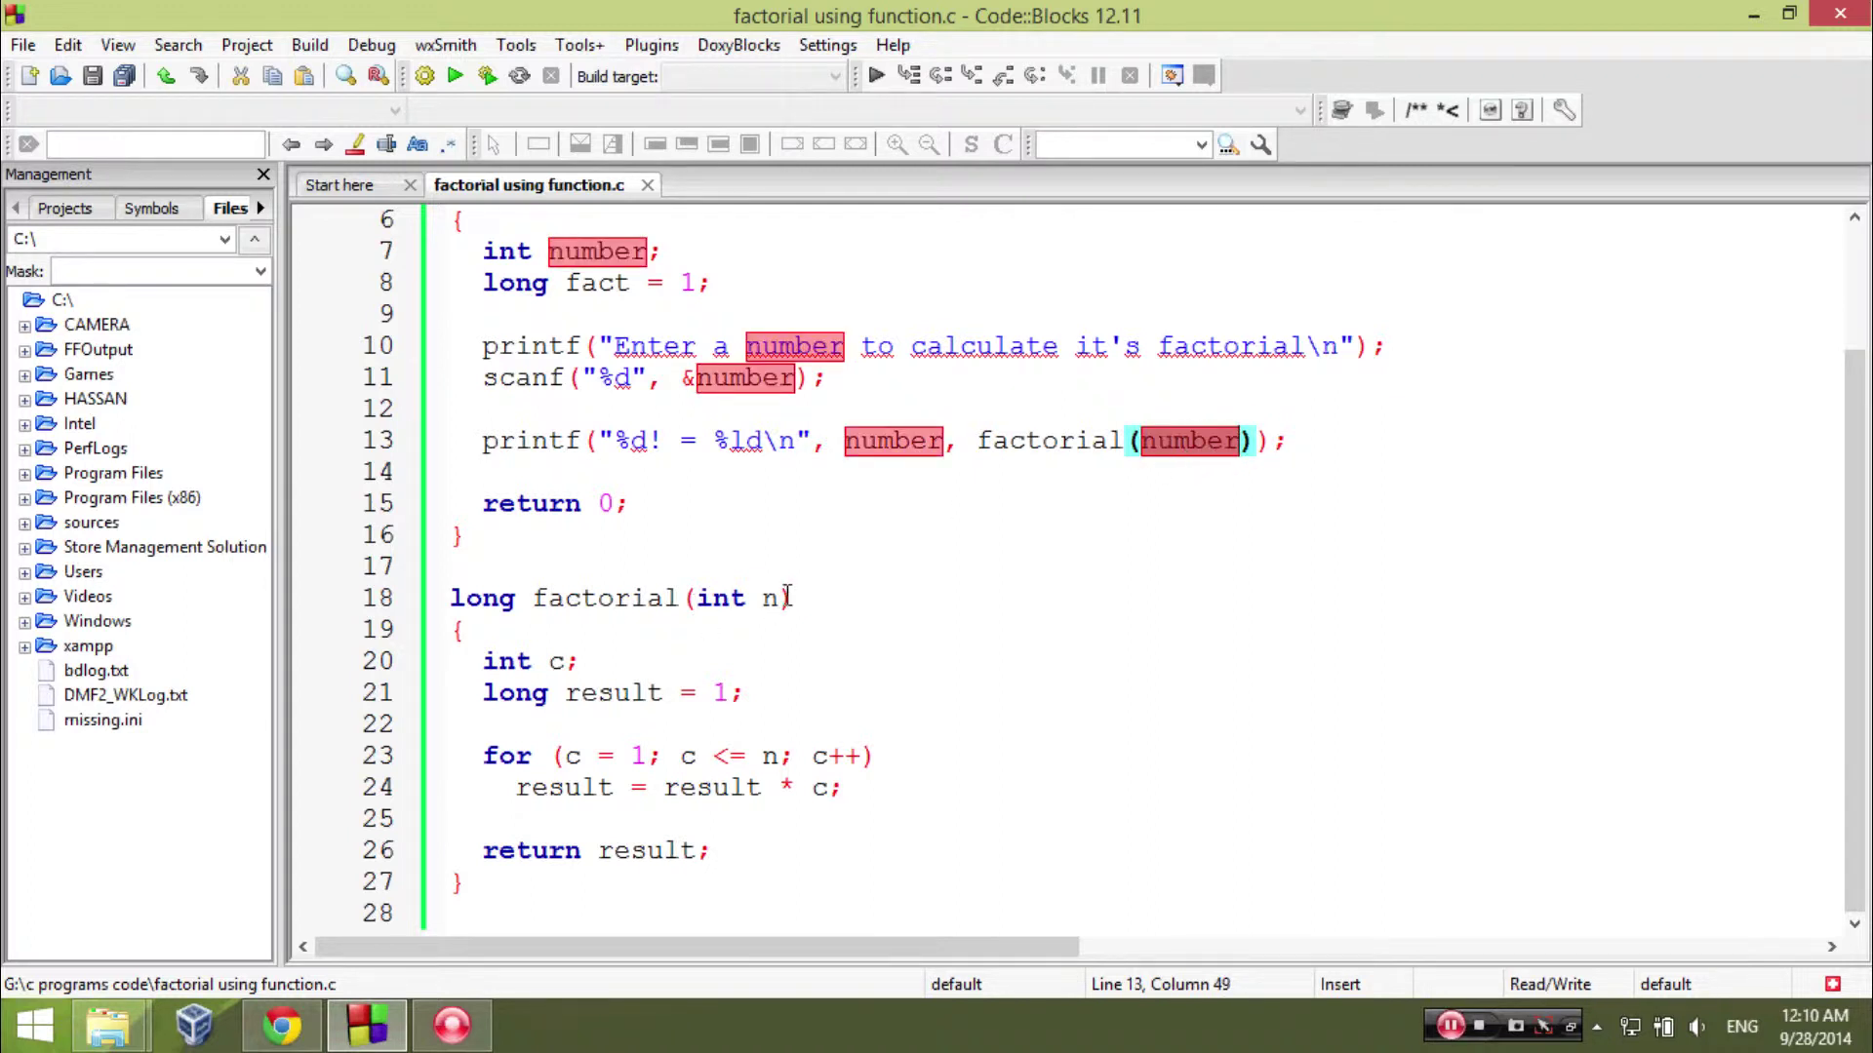
left_click_drag(783, 600, 762, 599)
left_click_drag(482, 660, 540, 660)
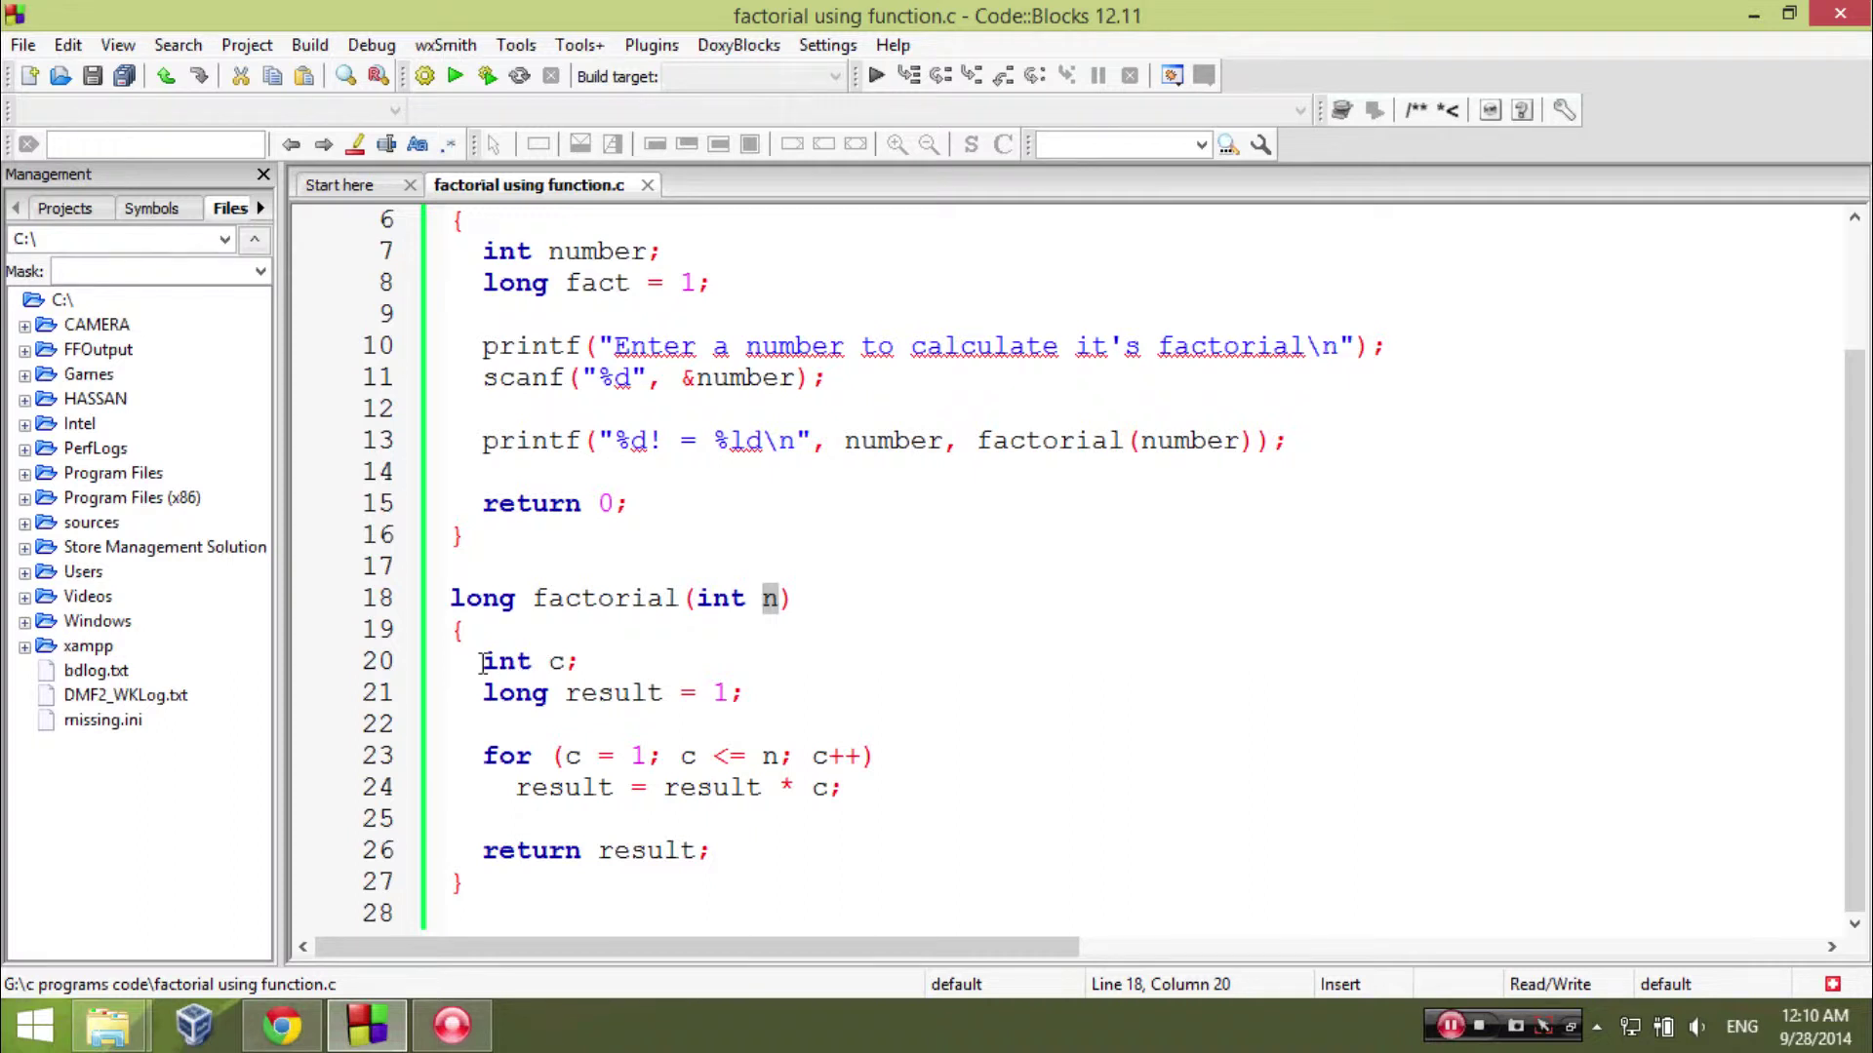
left_click(571, 661)
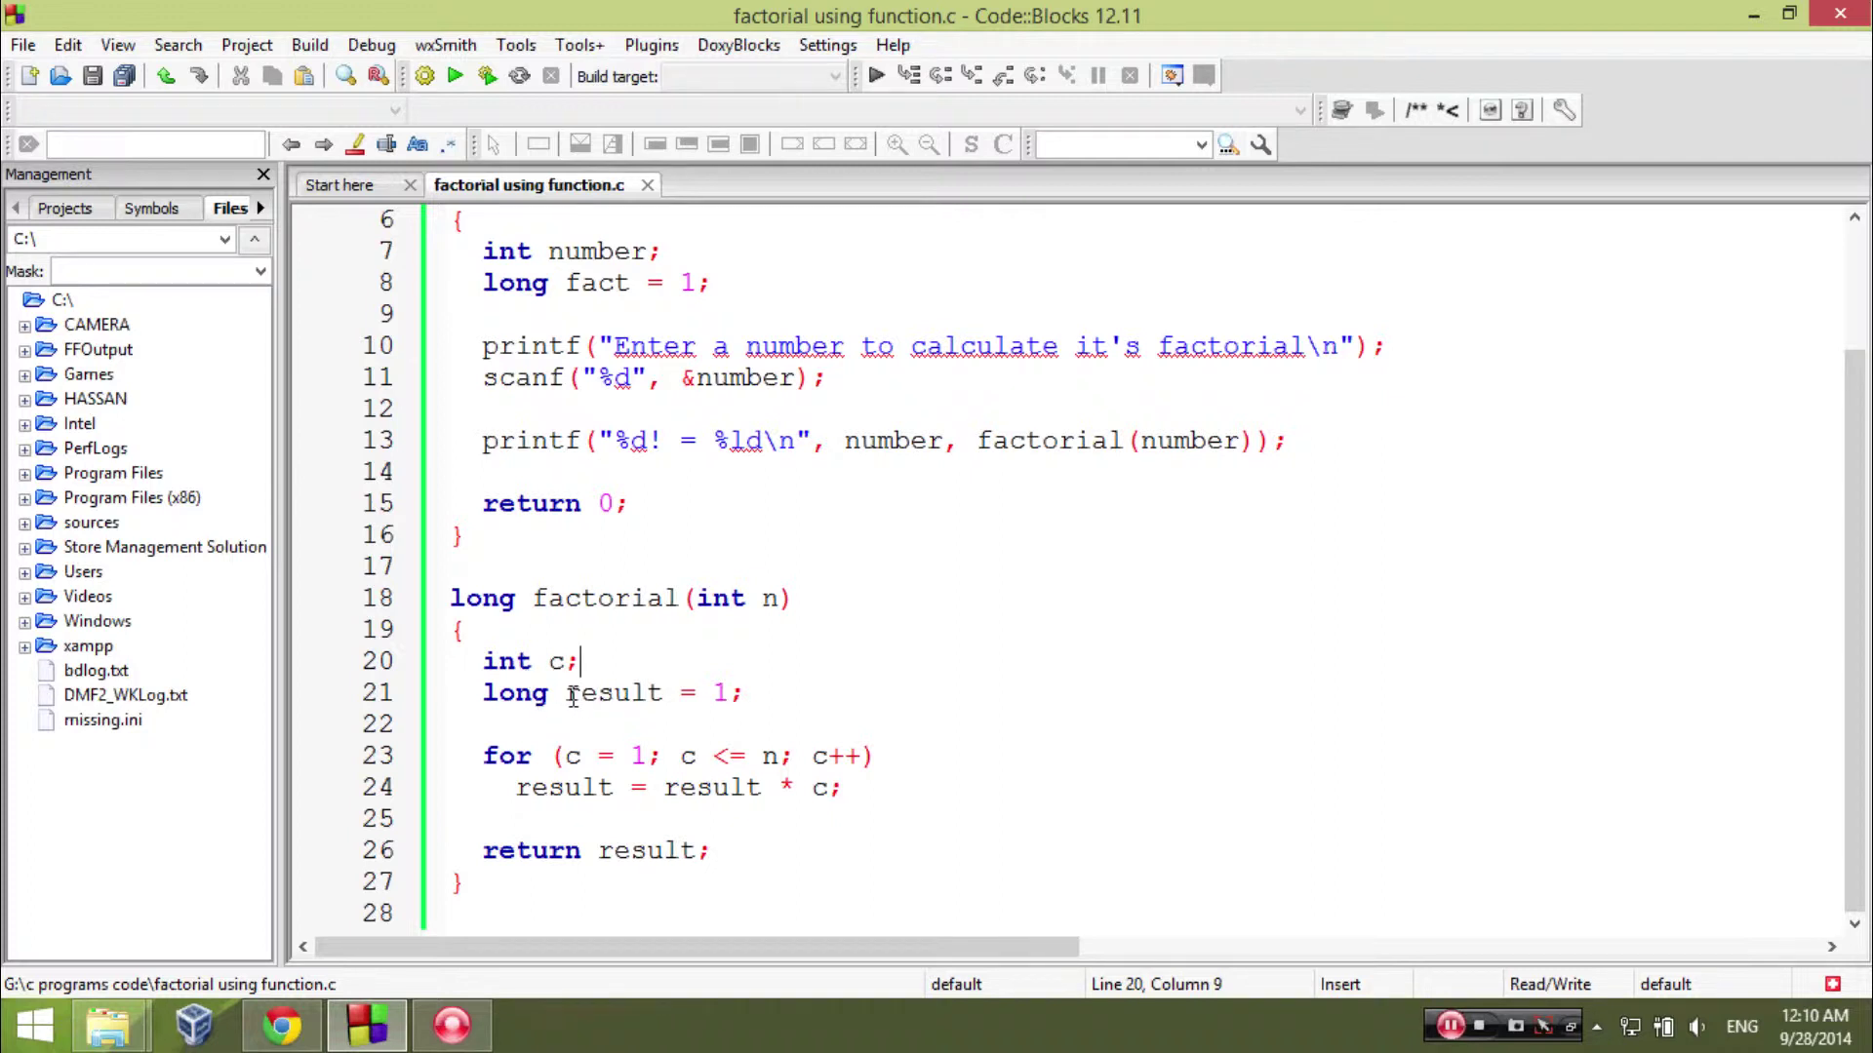
left_click_drag(566, 693, 677, 702)
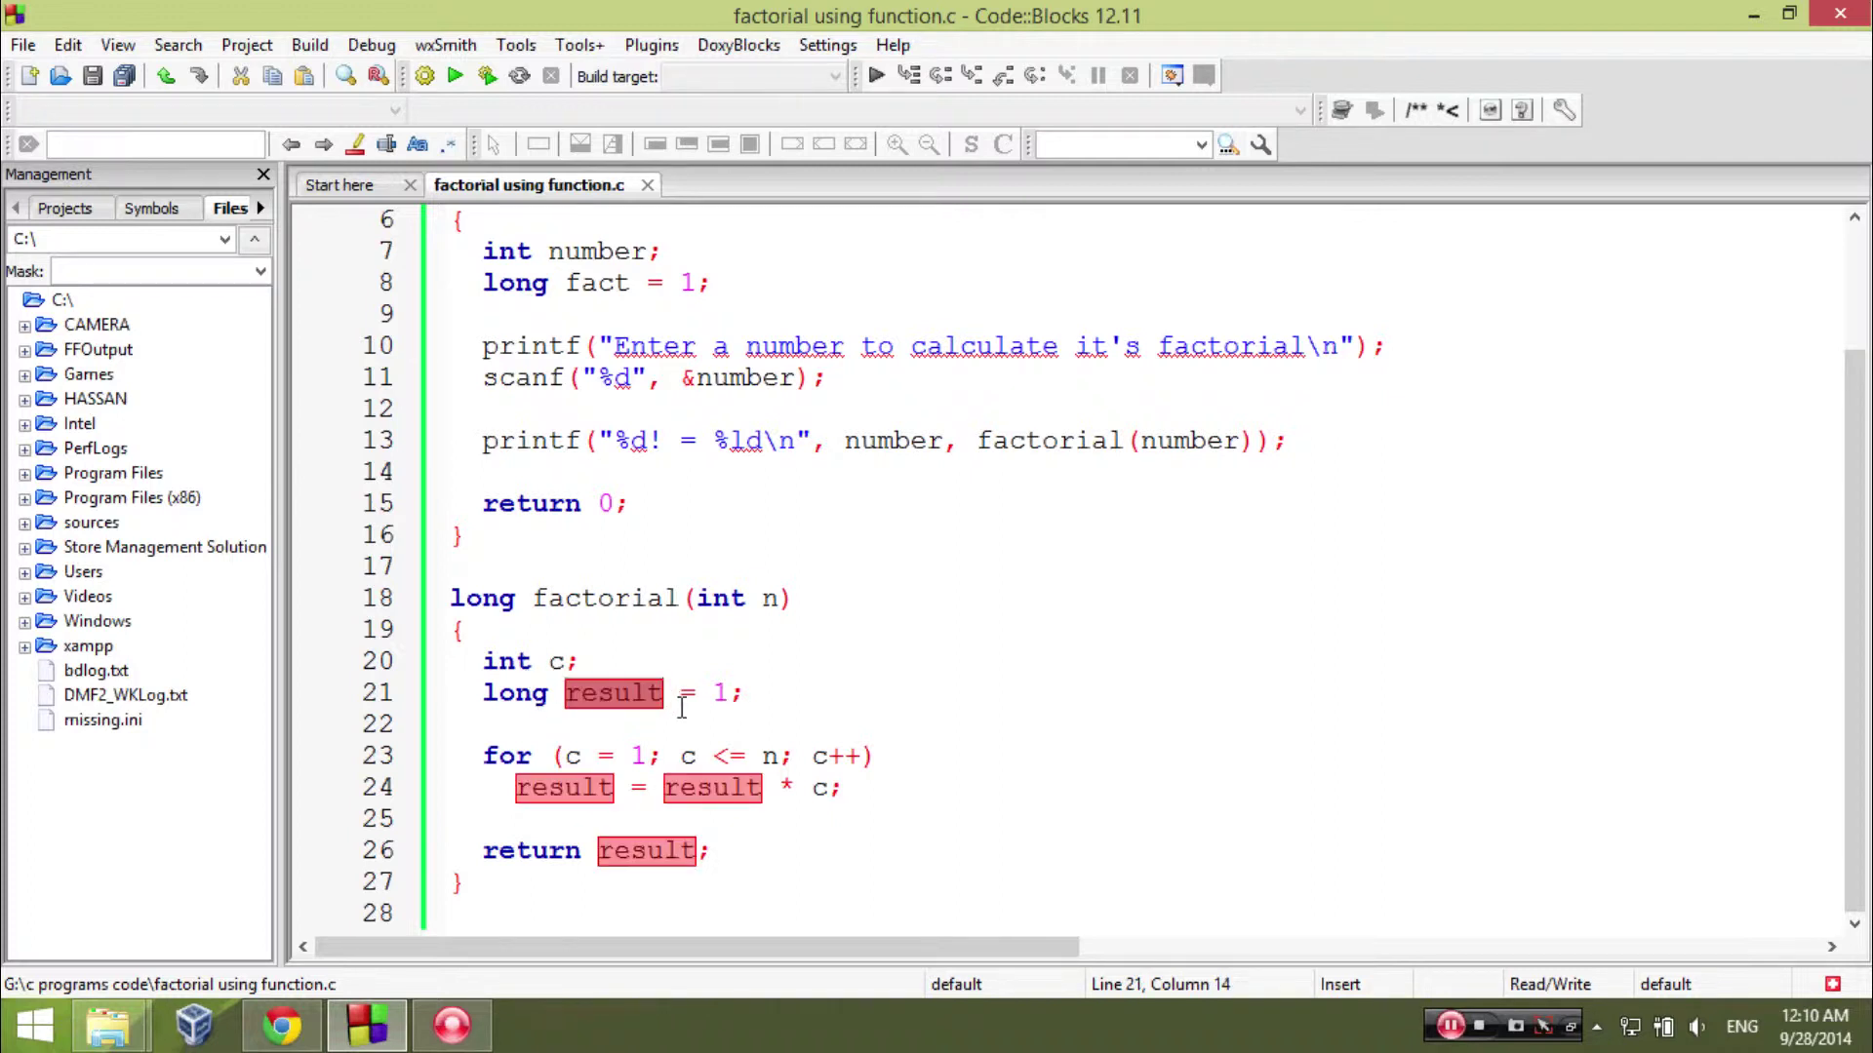
left_click_drag(728, 696, 713, 696)
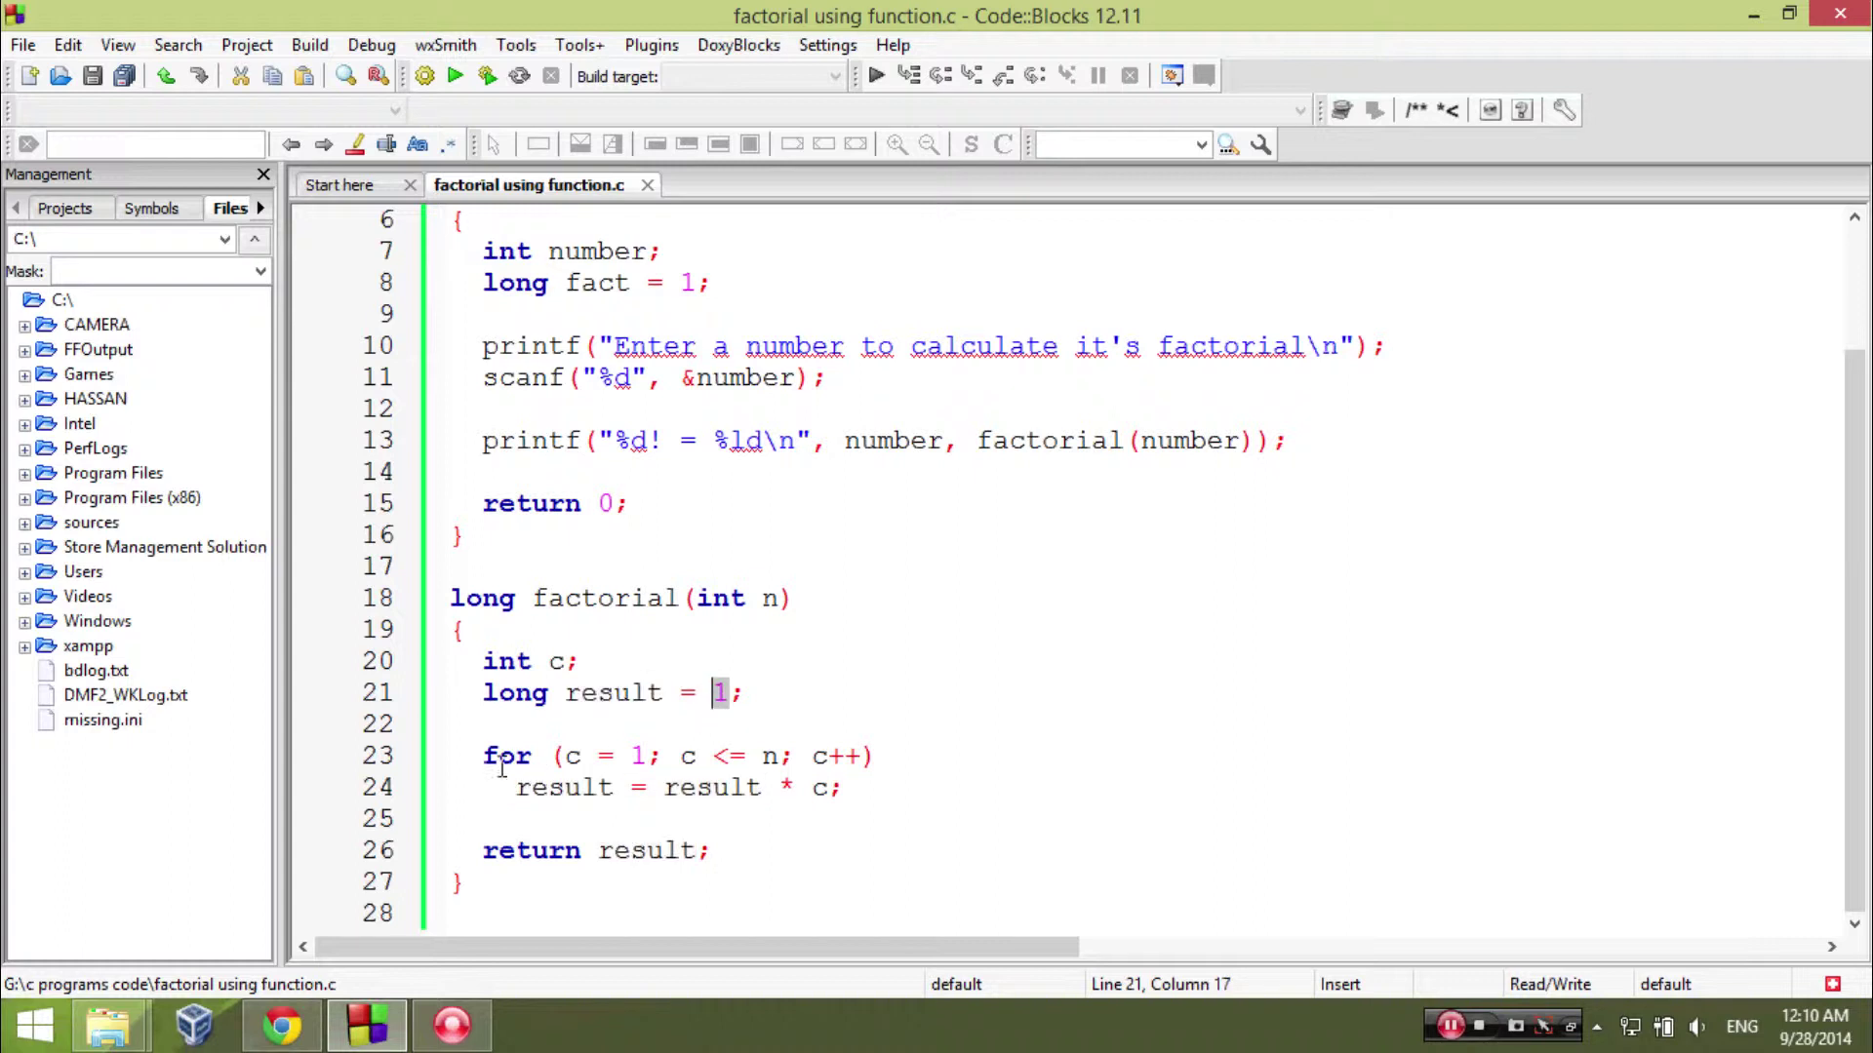
left_click_drag(485, 756, 565, 758)
left_click_drag(858, 792, 465, 741)
left_click(465, 747)
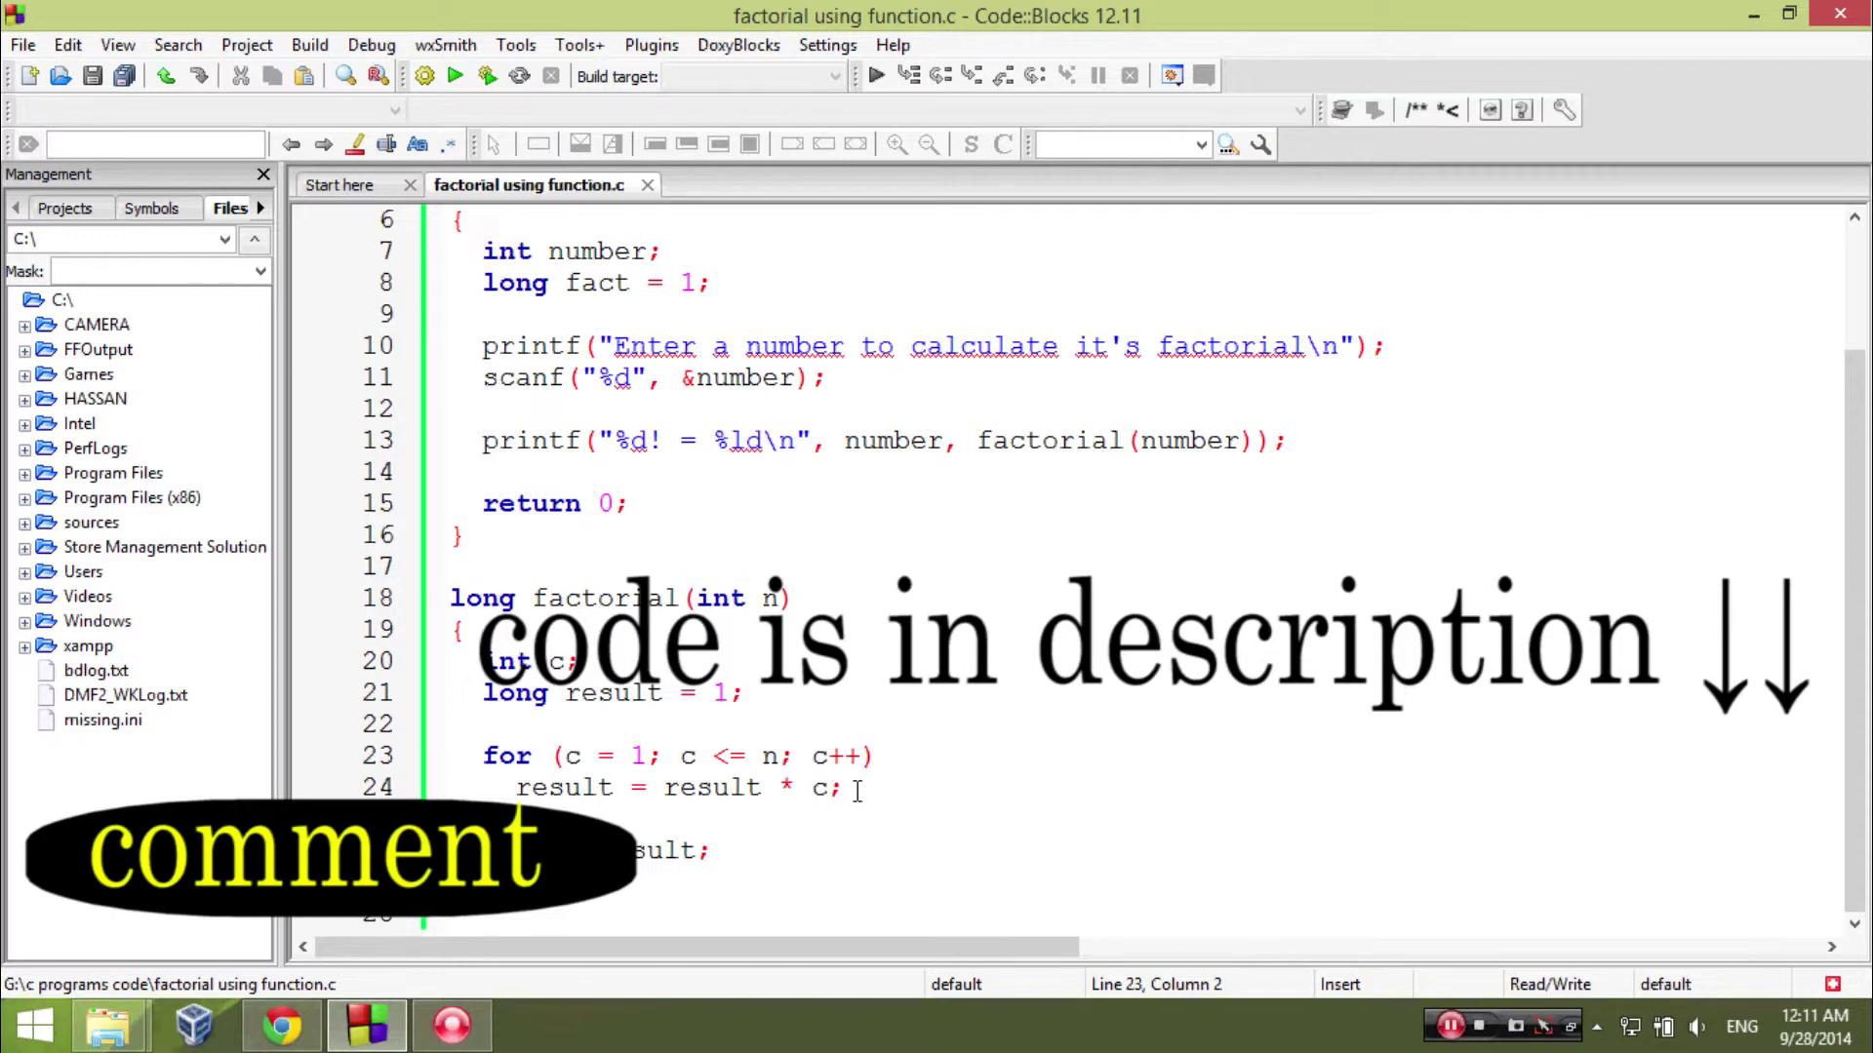
double_click(680, 851)
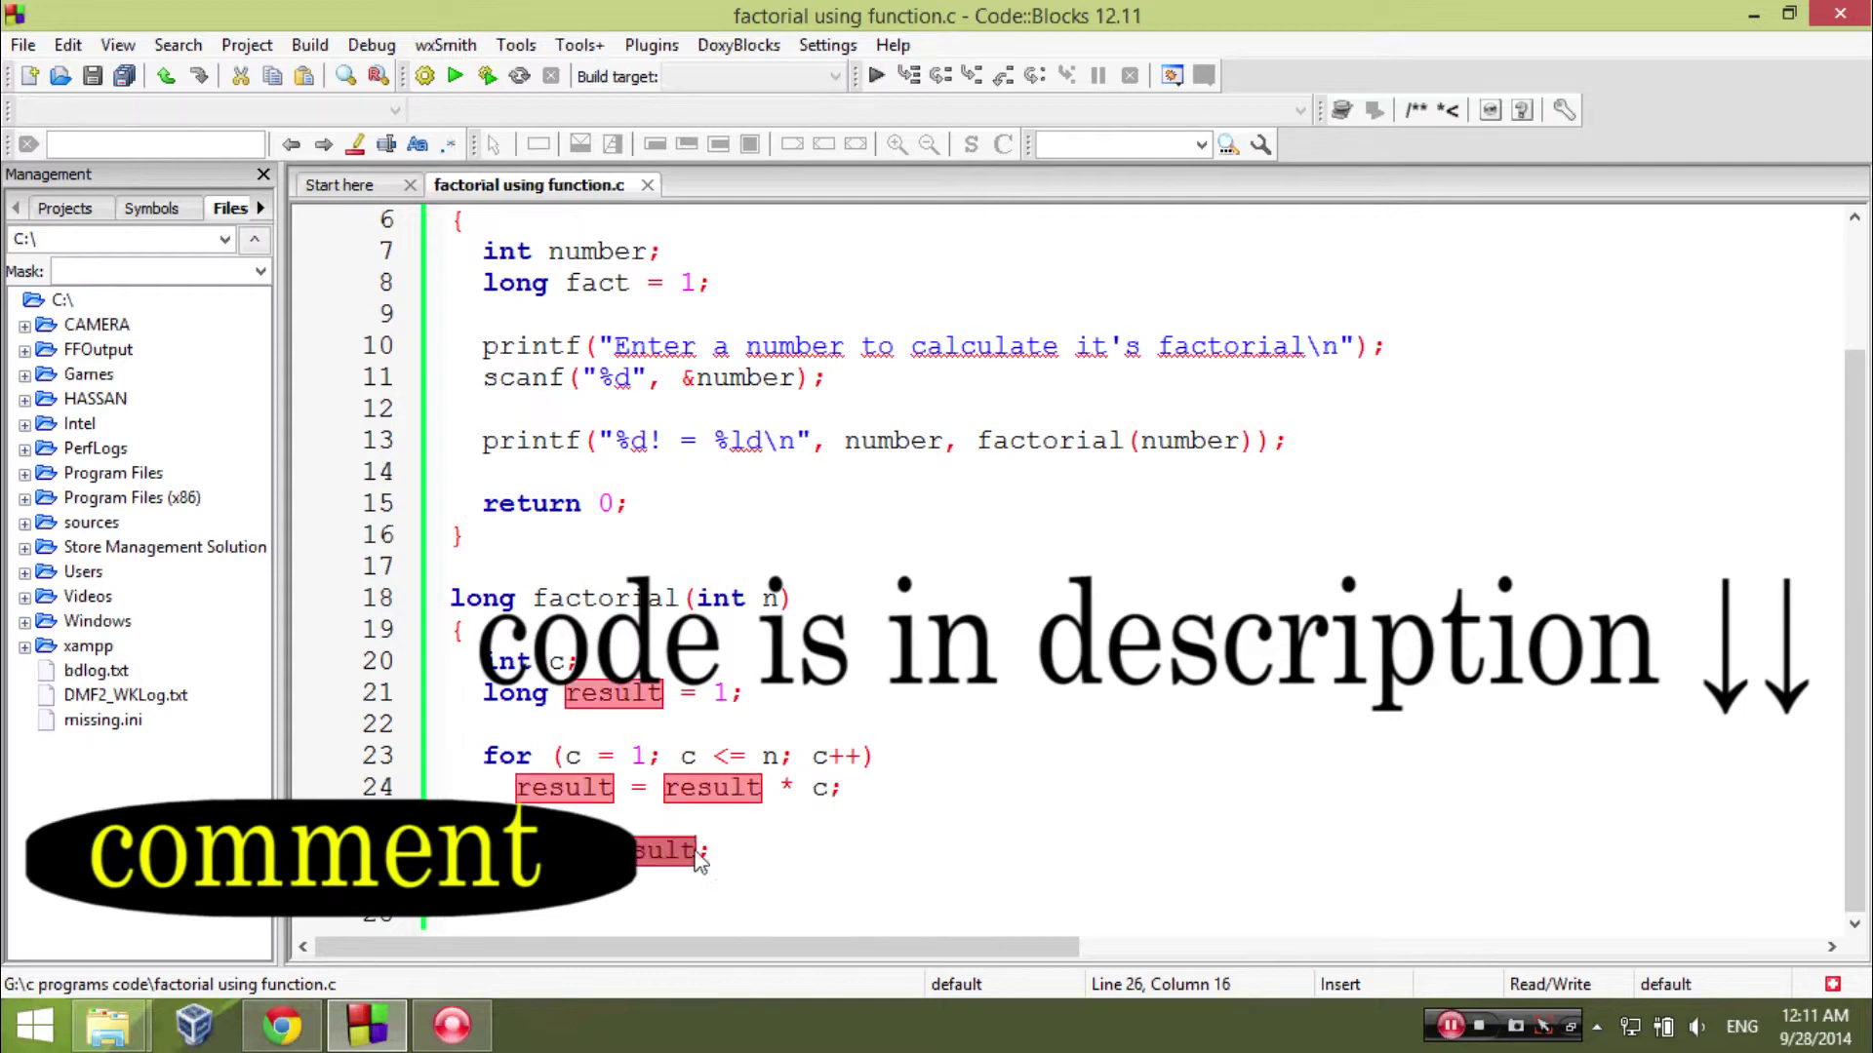
left_click(733, 852)
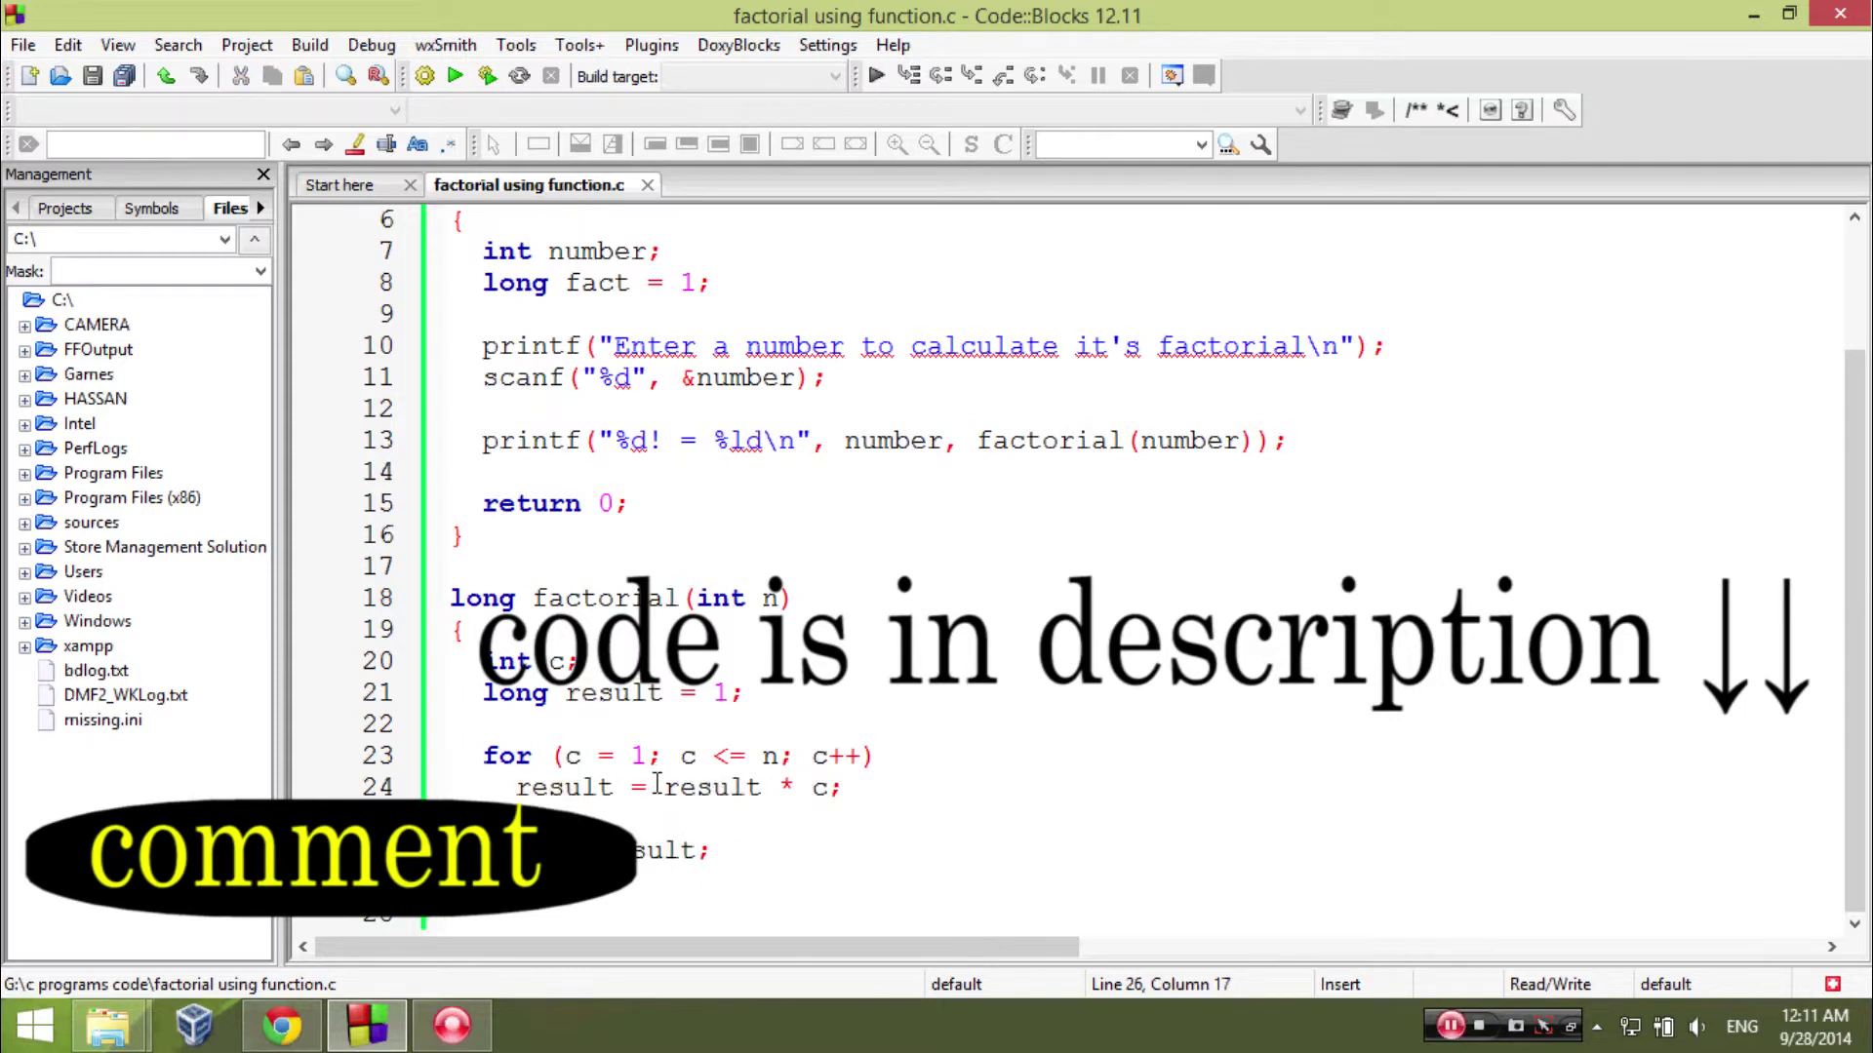
left_click_drag(664, 788, 777, 788)
left_click(859, 794)
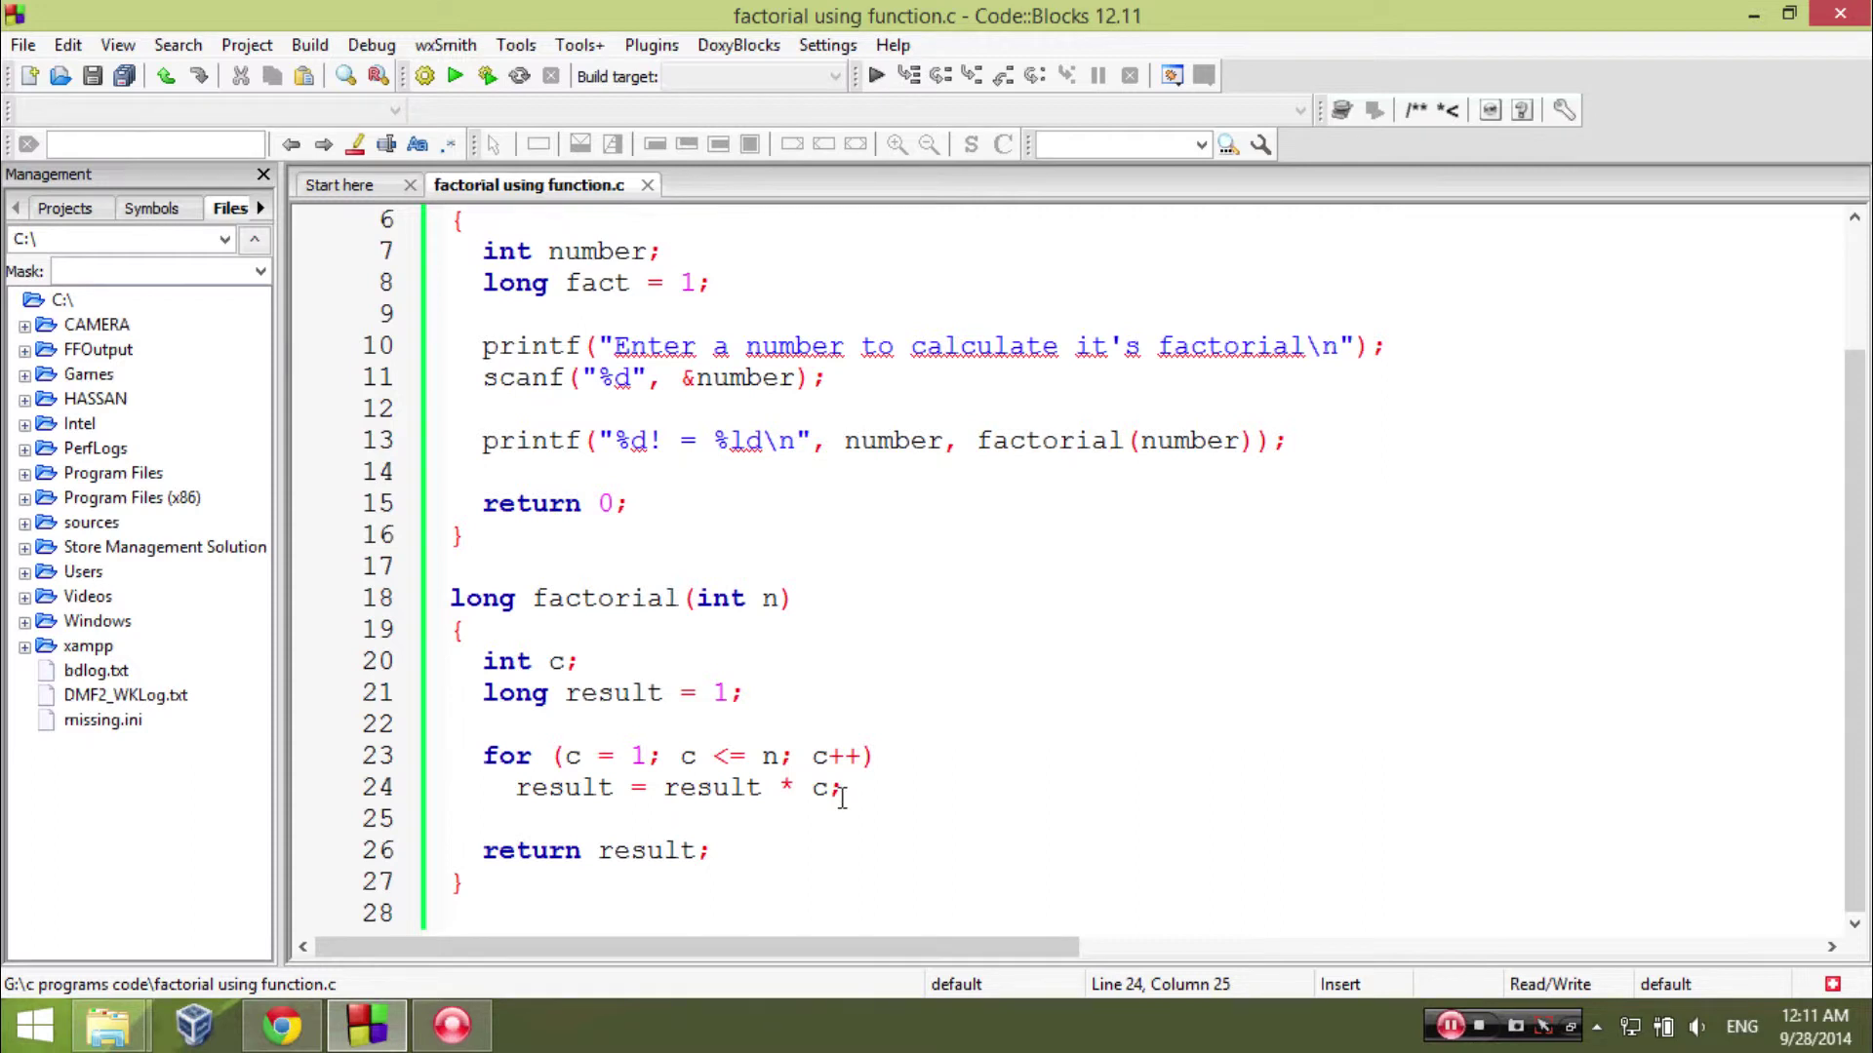
- Build and run the program with inputs 3, 4 and 5, closing the console after each run
key("F9")
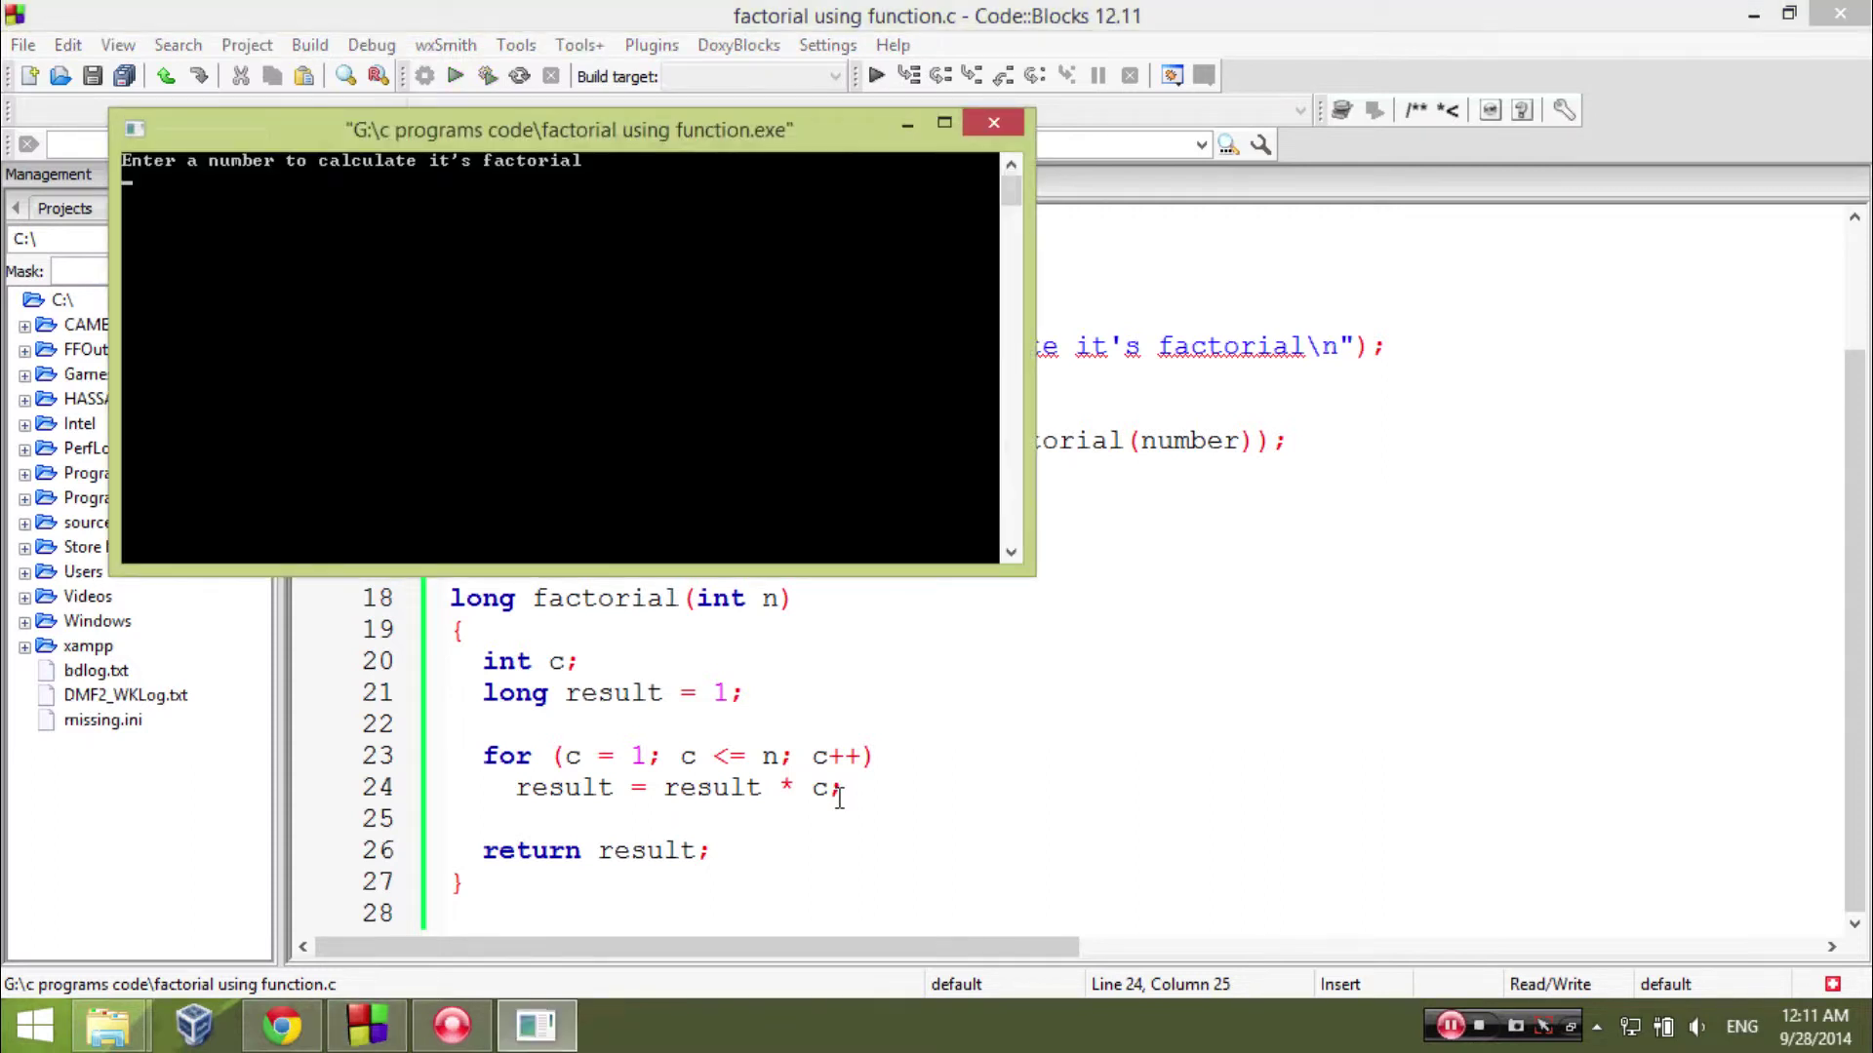
type("3")
key("Return")
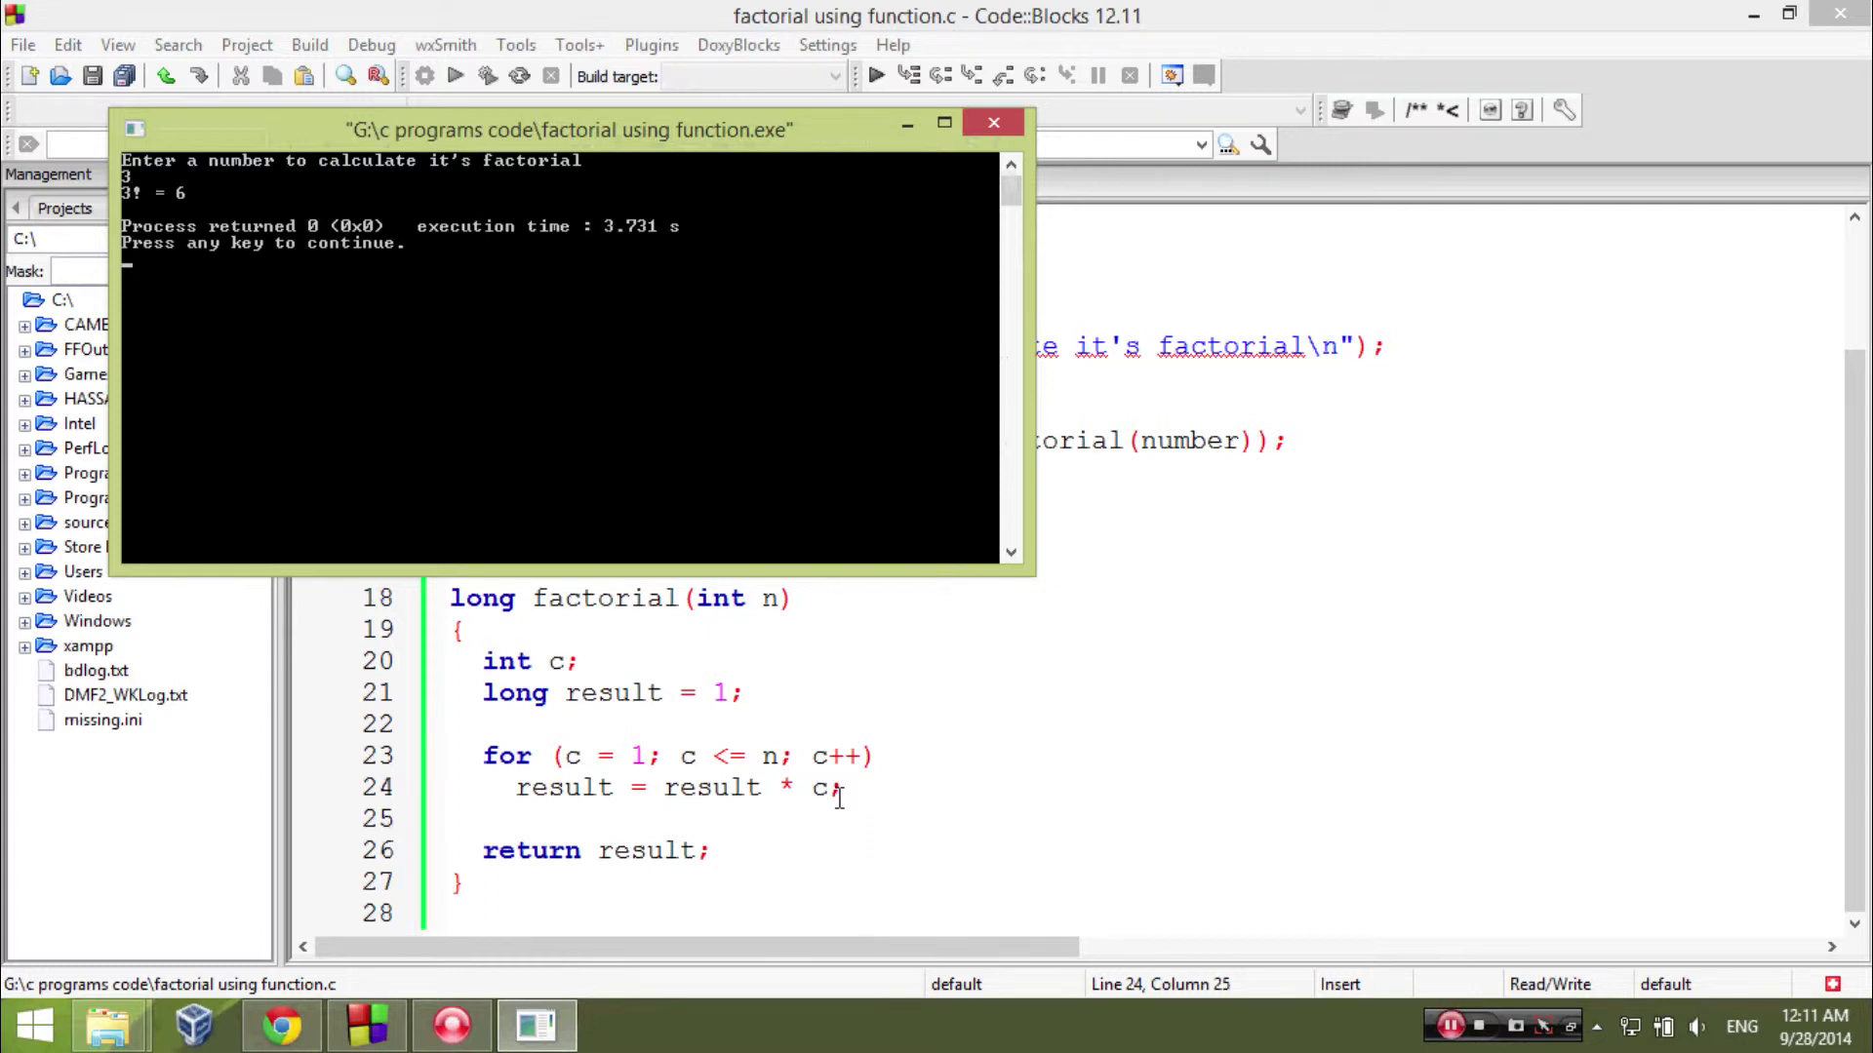
key("Return")
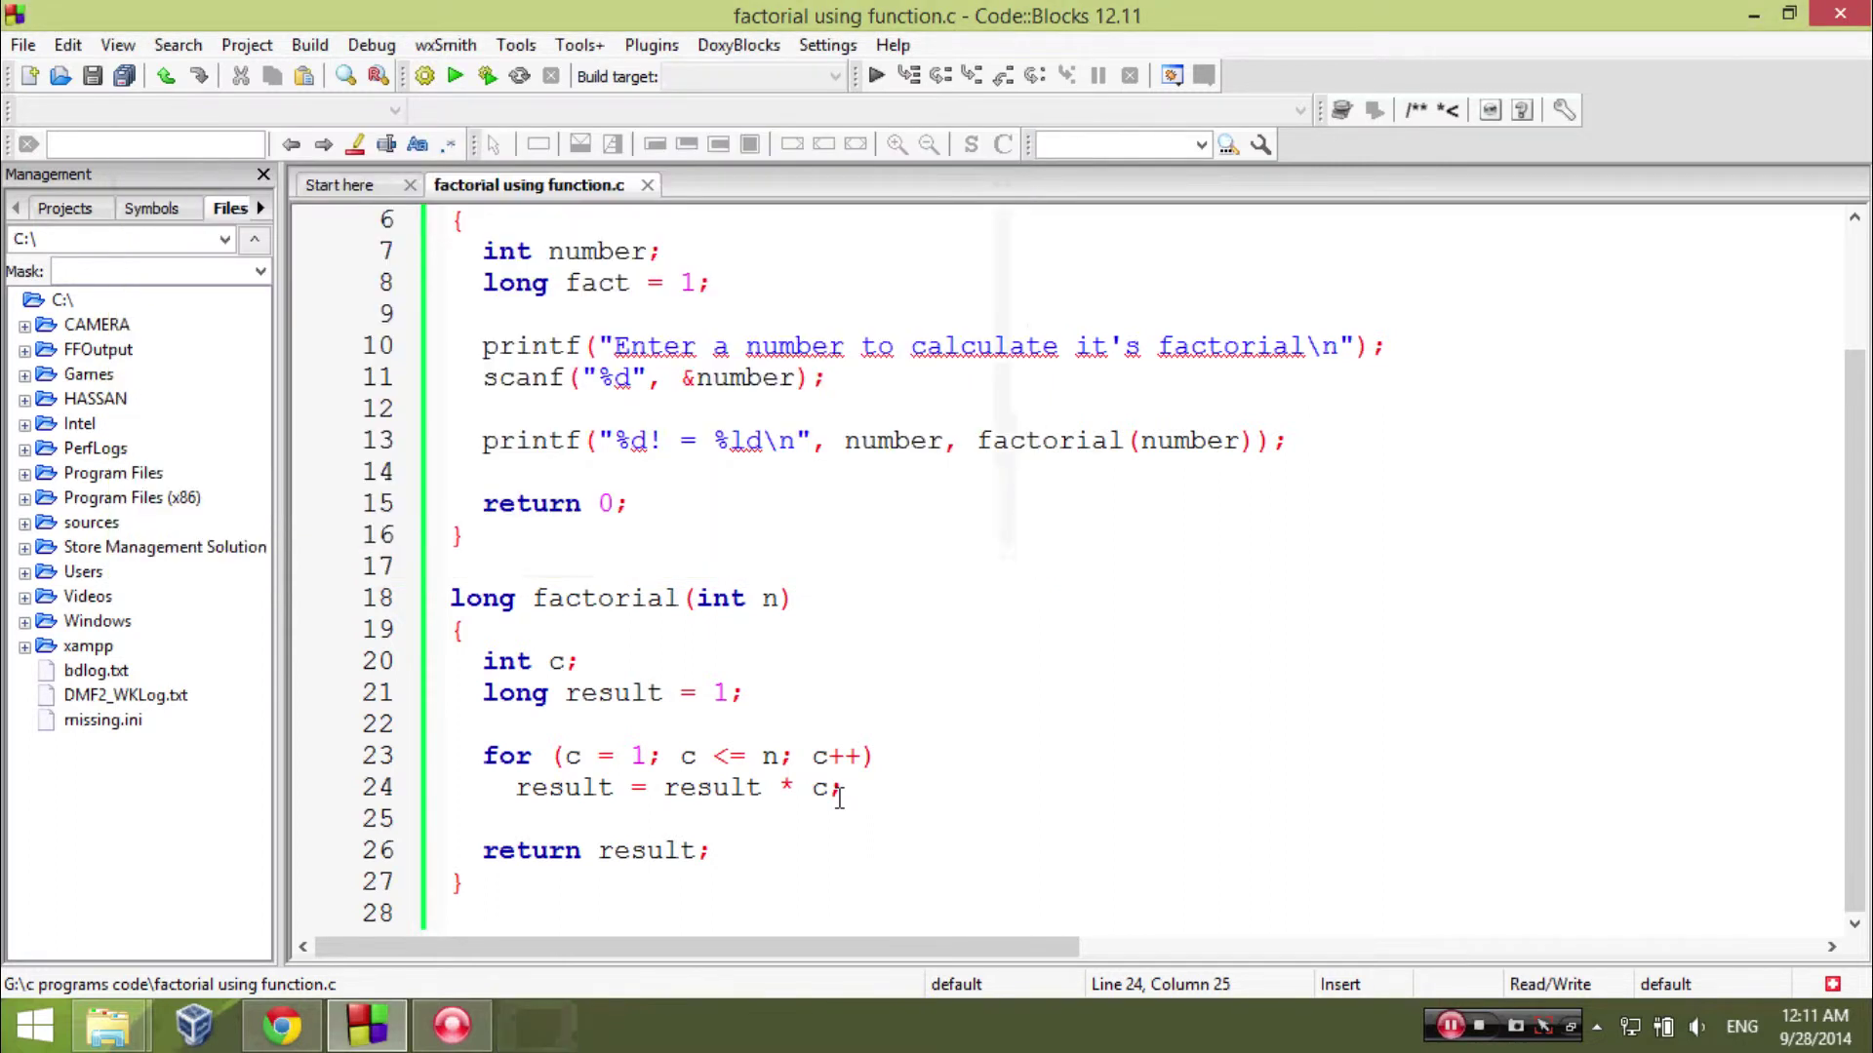
key("F9")
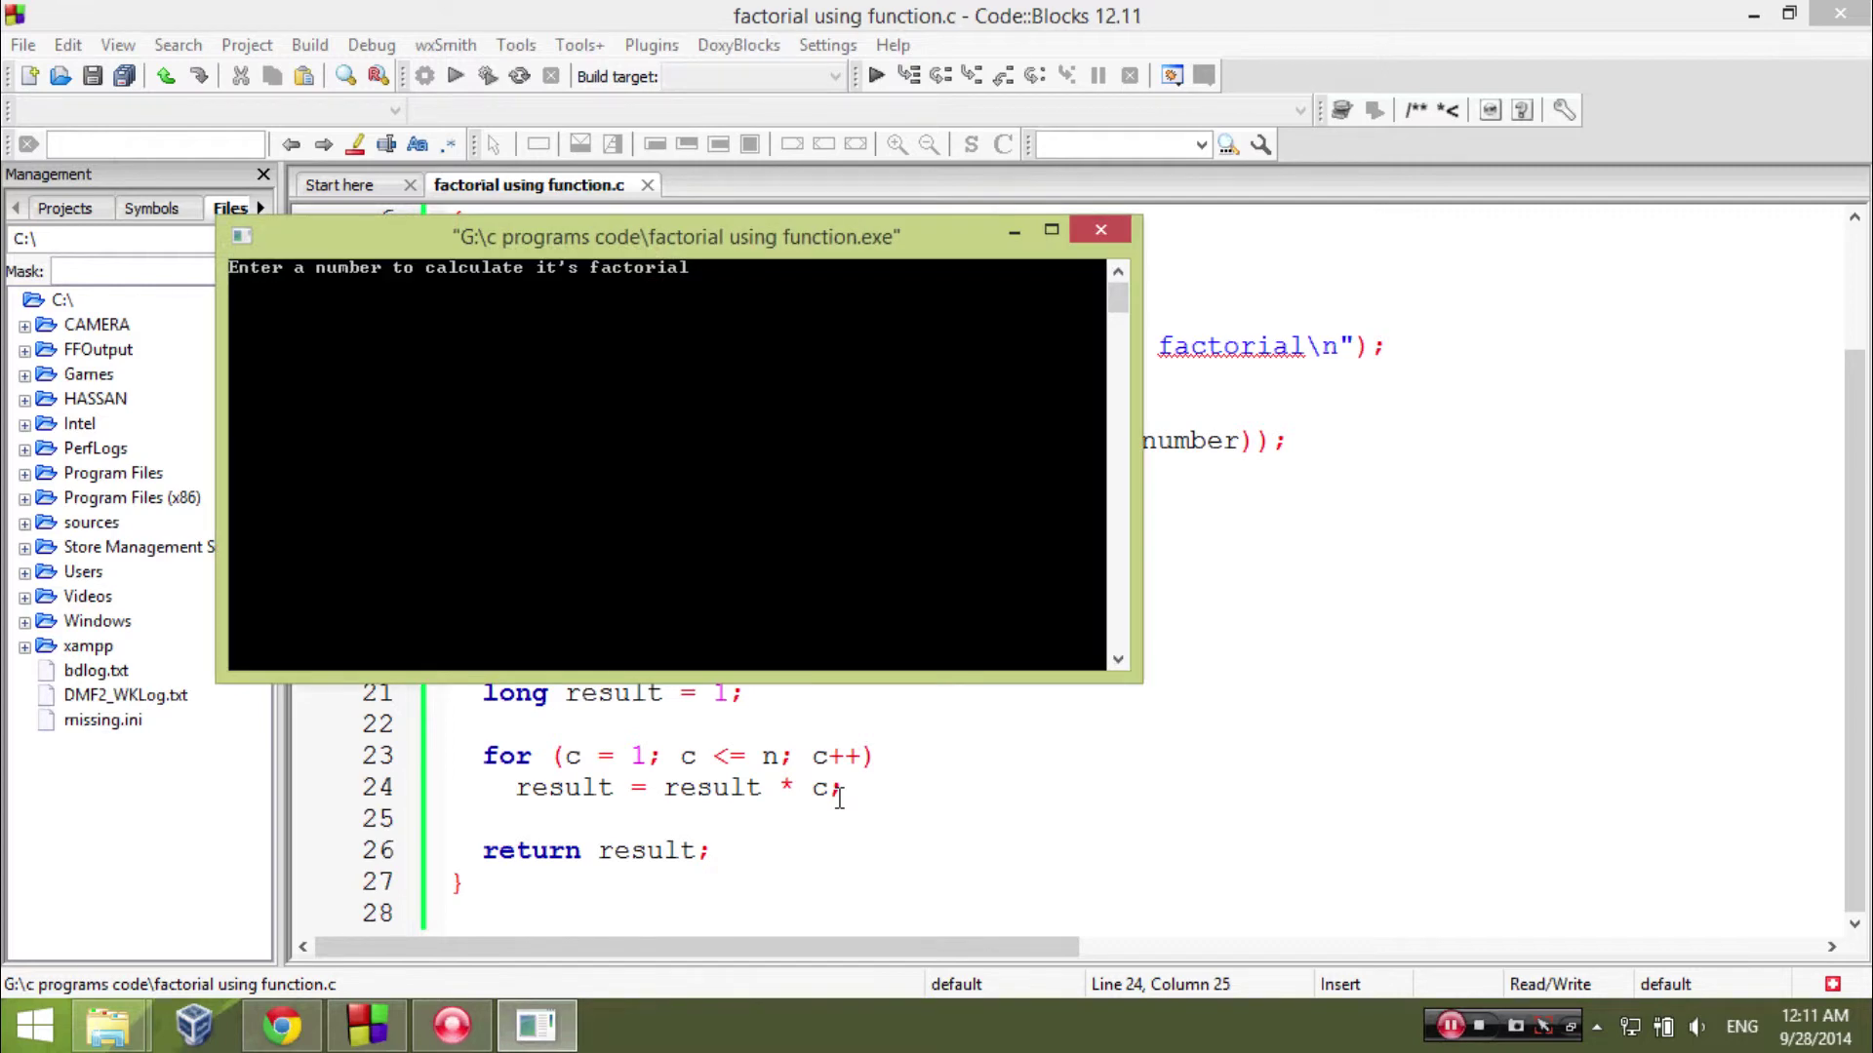
type("4")
key("Return")
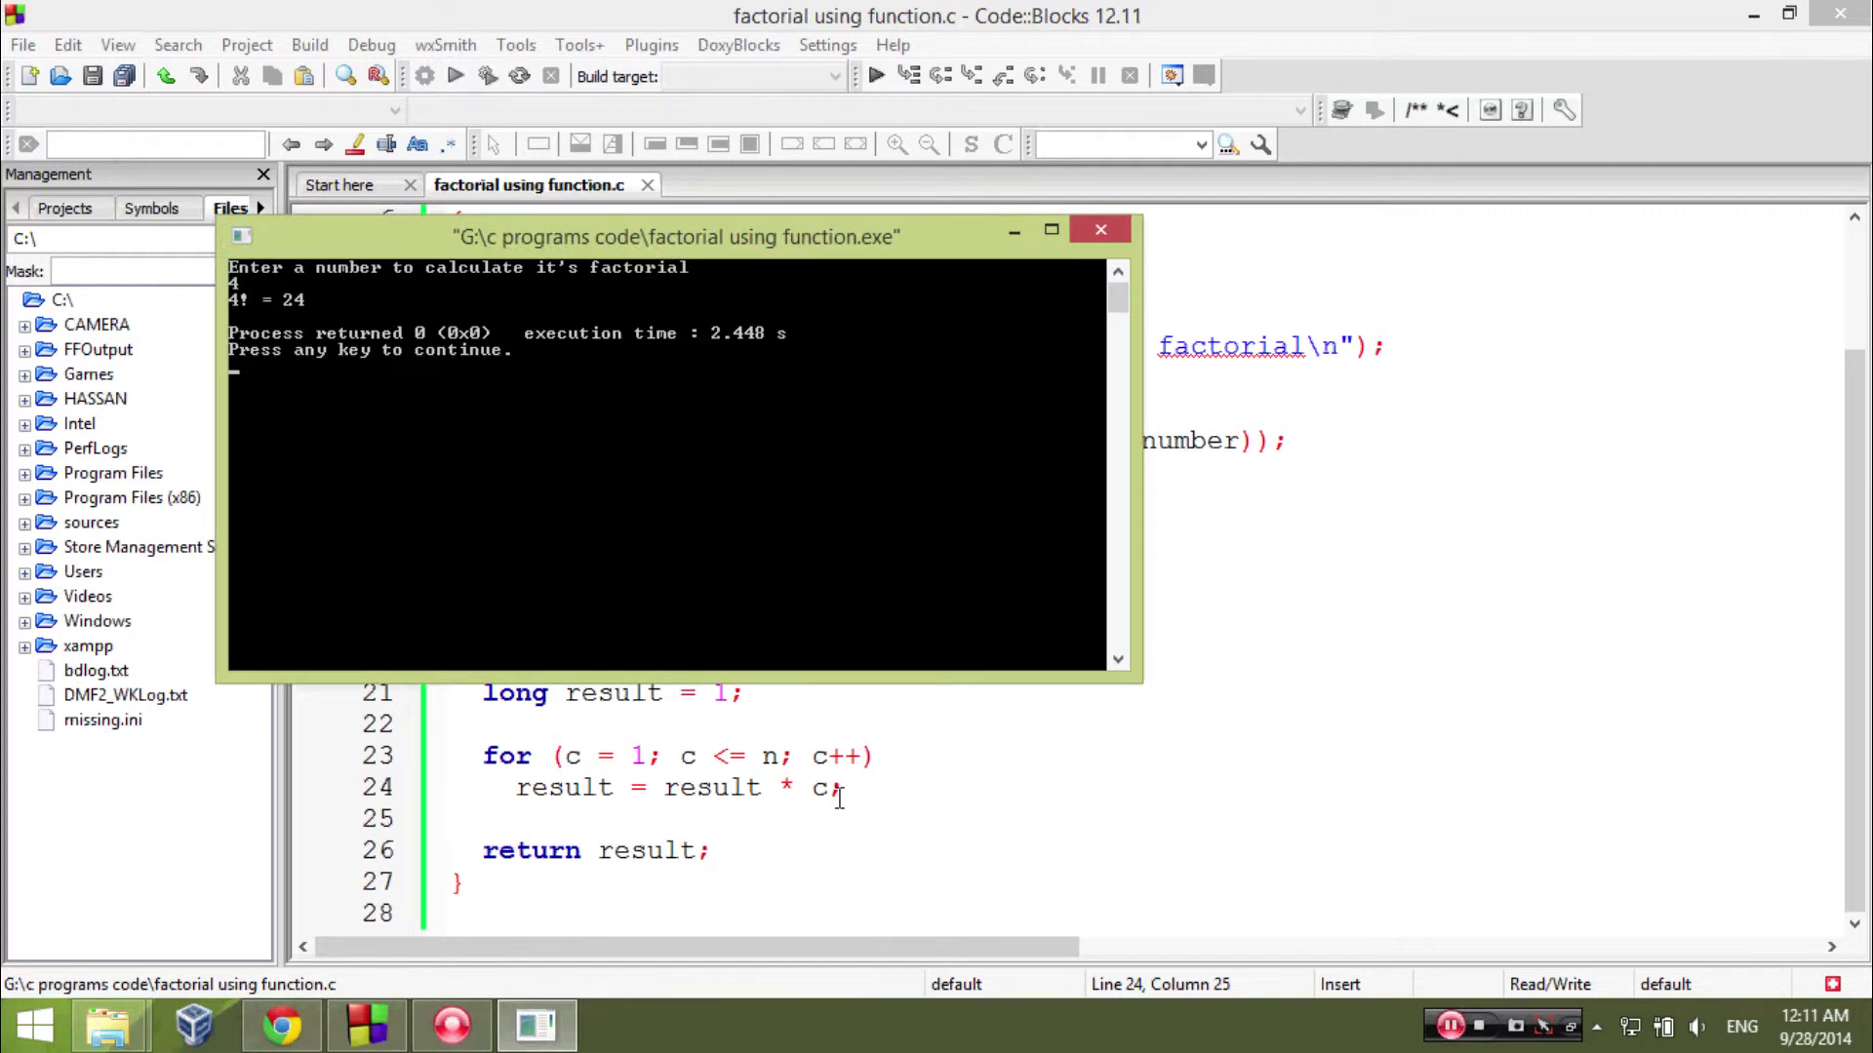
key("Return")
key("F9")
type("5")
key("Return")
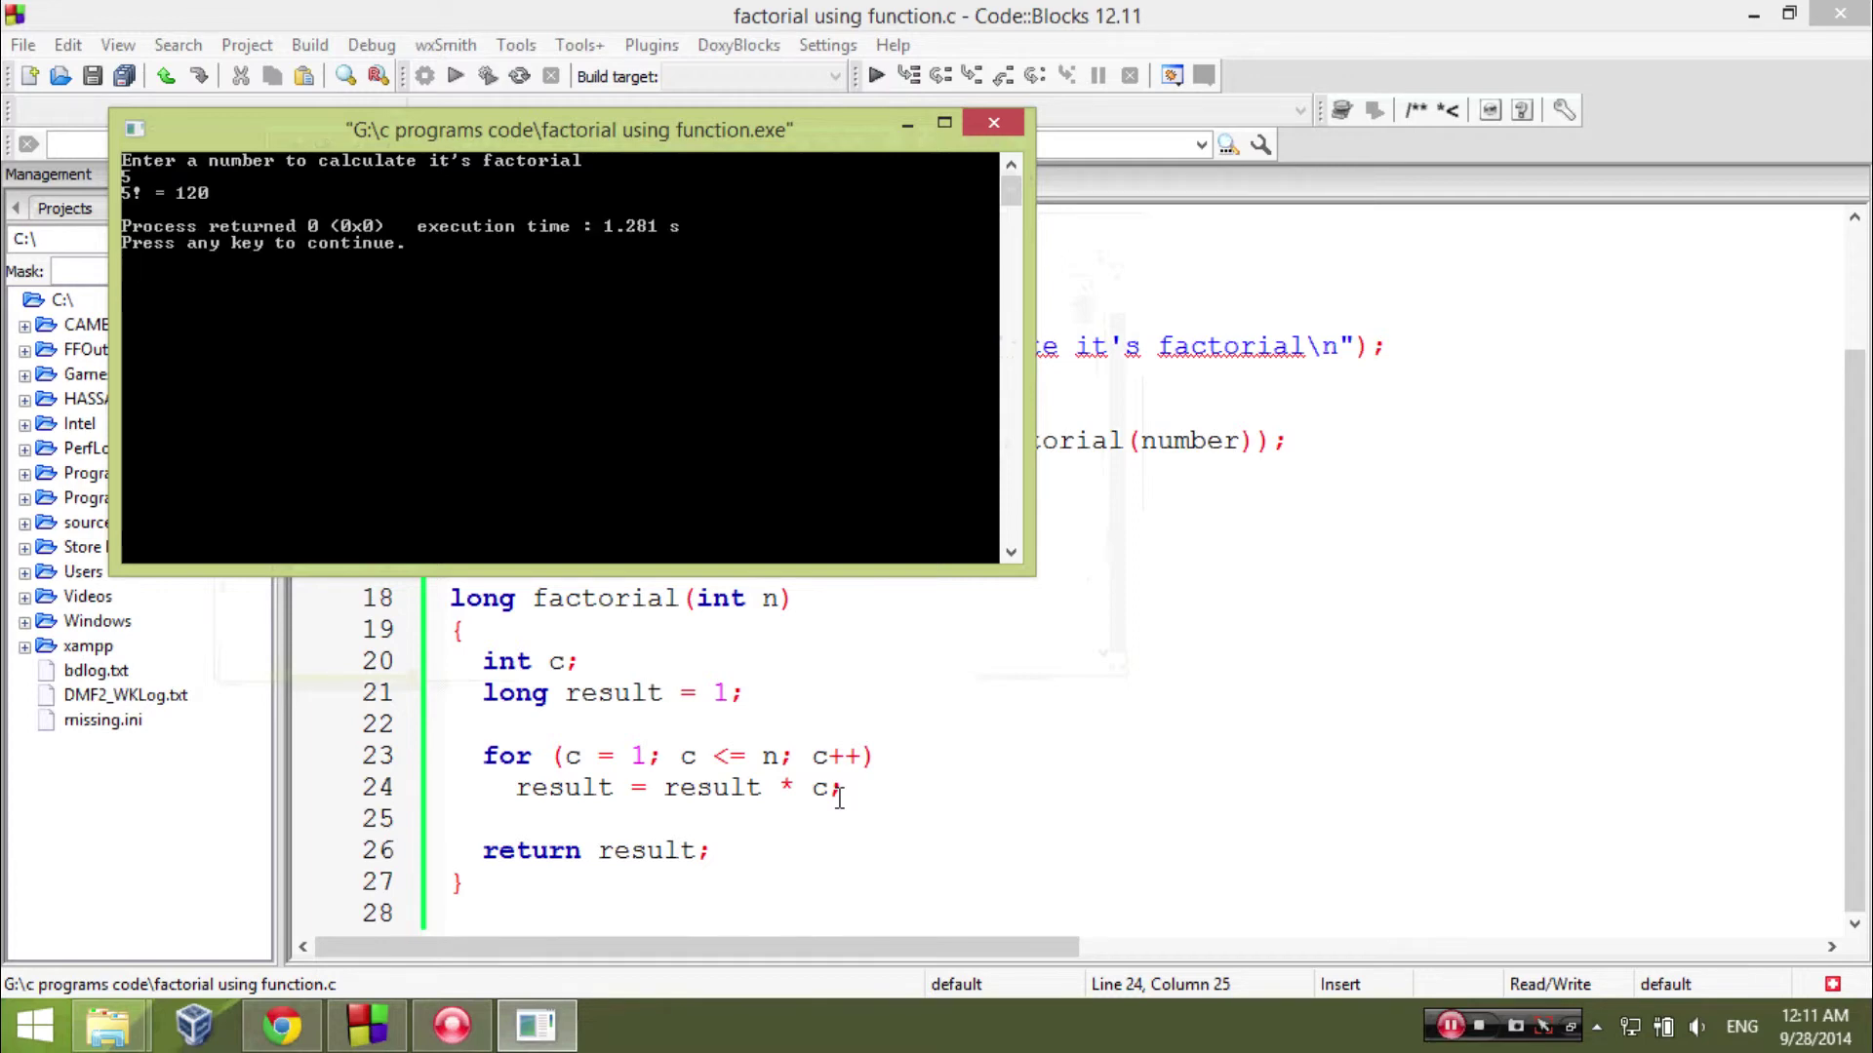
key("Return")
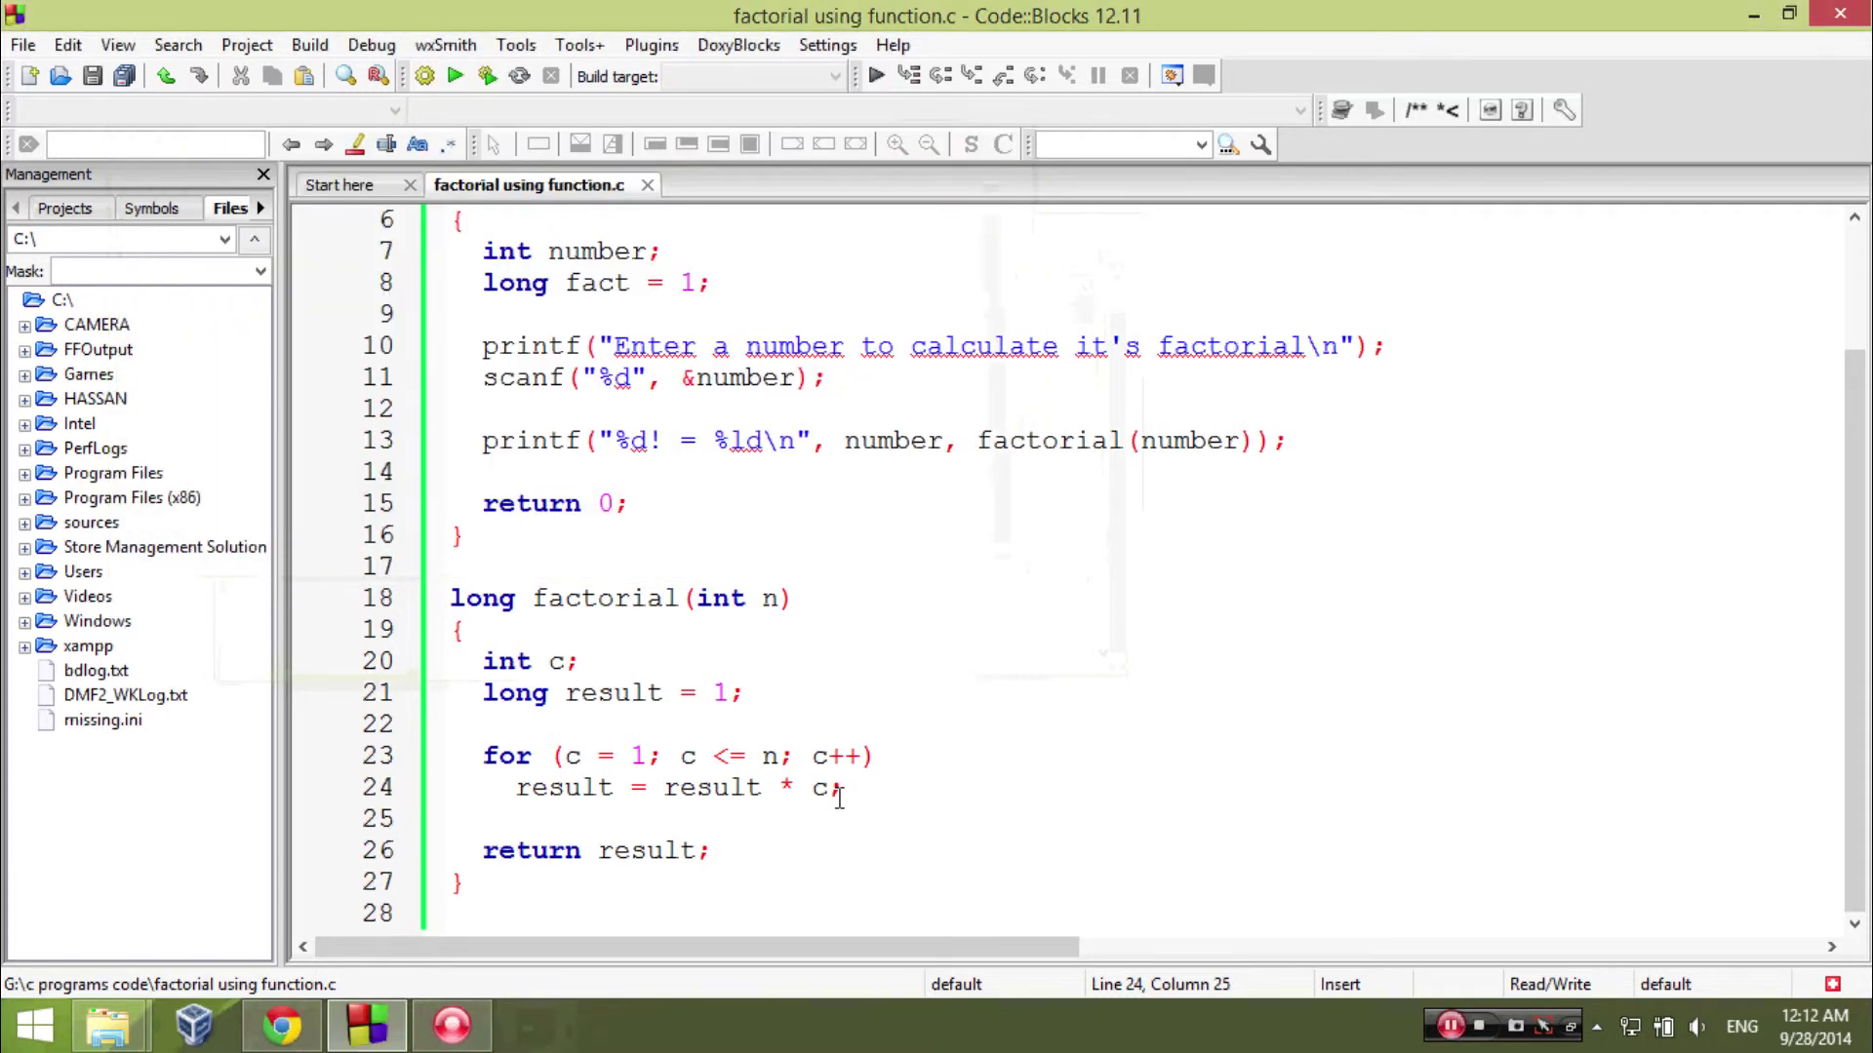